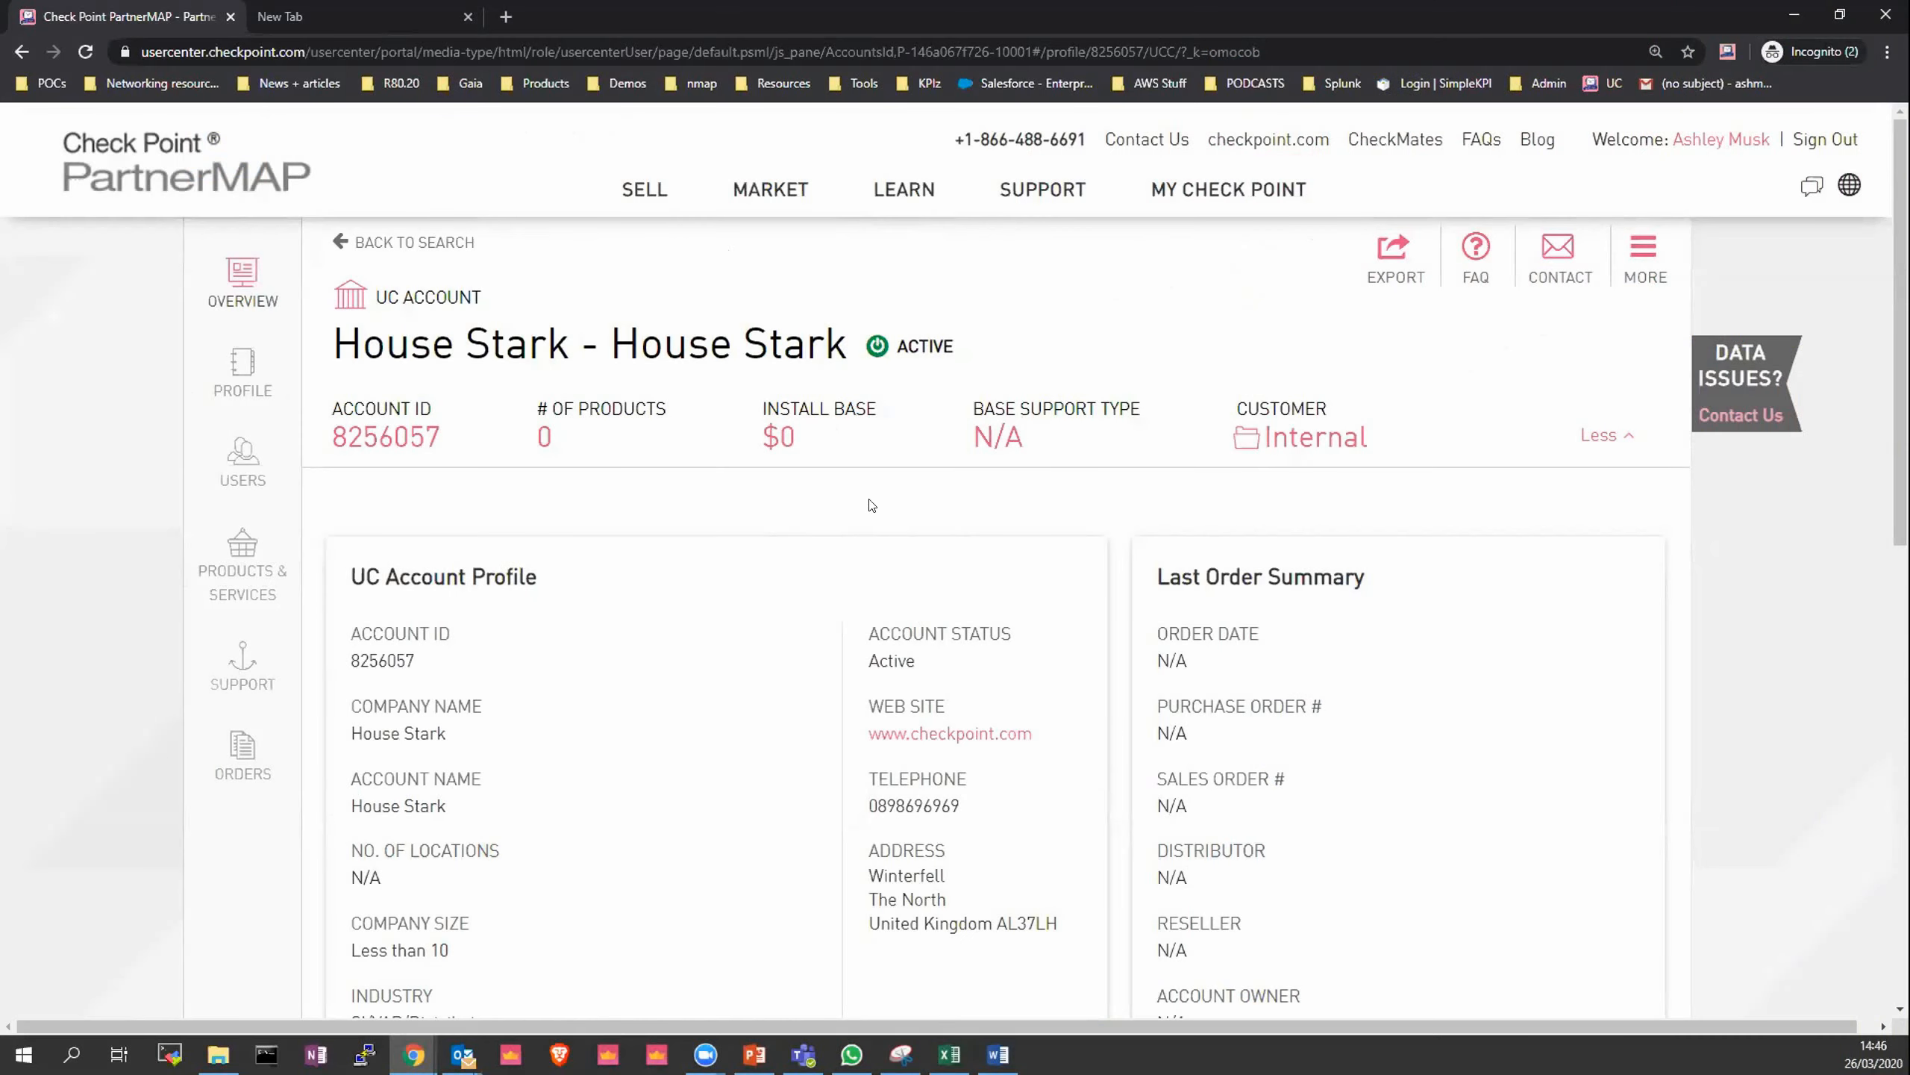
# - Open Product Evaluation, choose the All-in-One Evaluation option, and continue to the evaluation info step
pyautogui.click(914, 195)
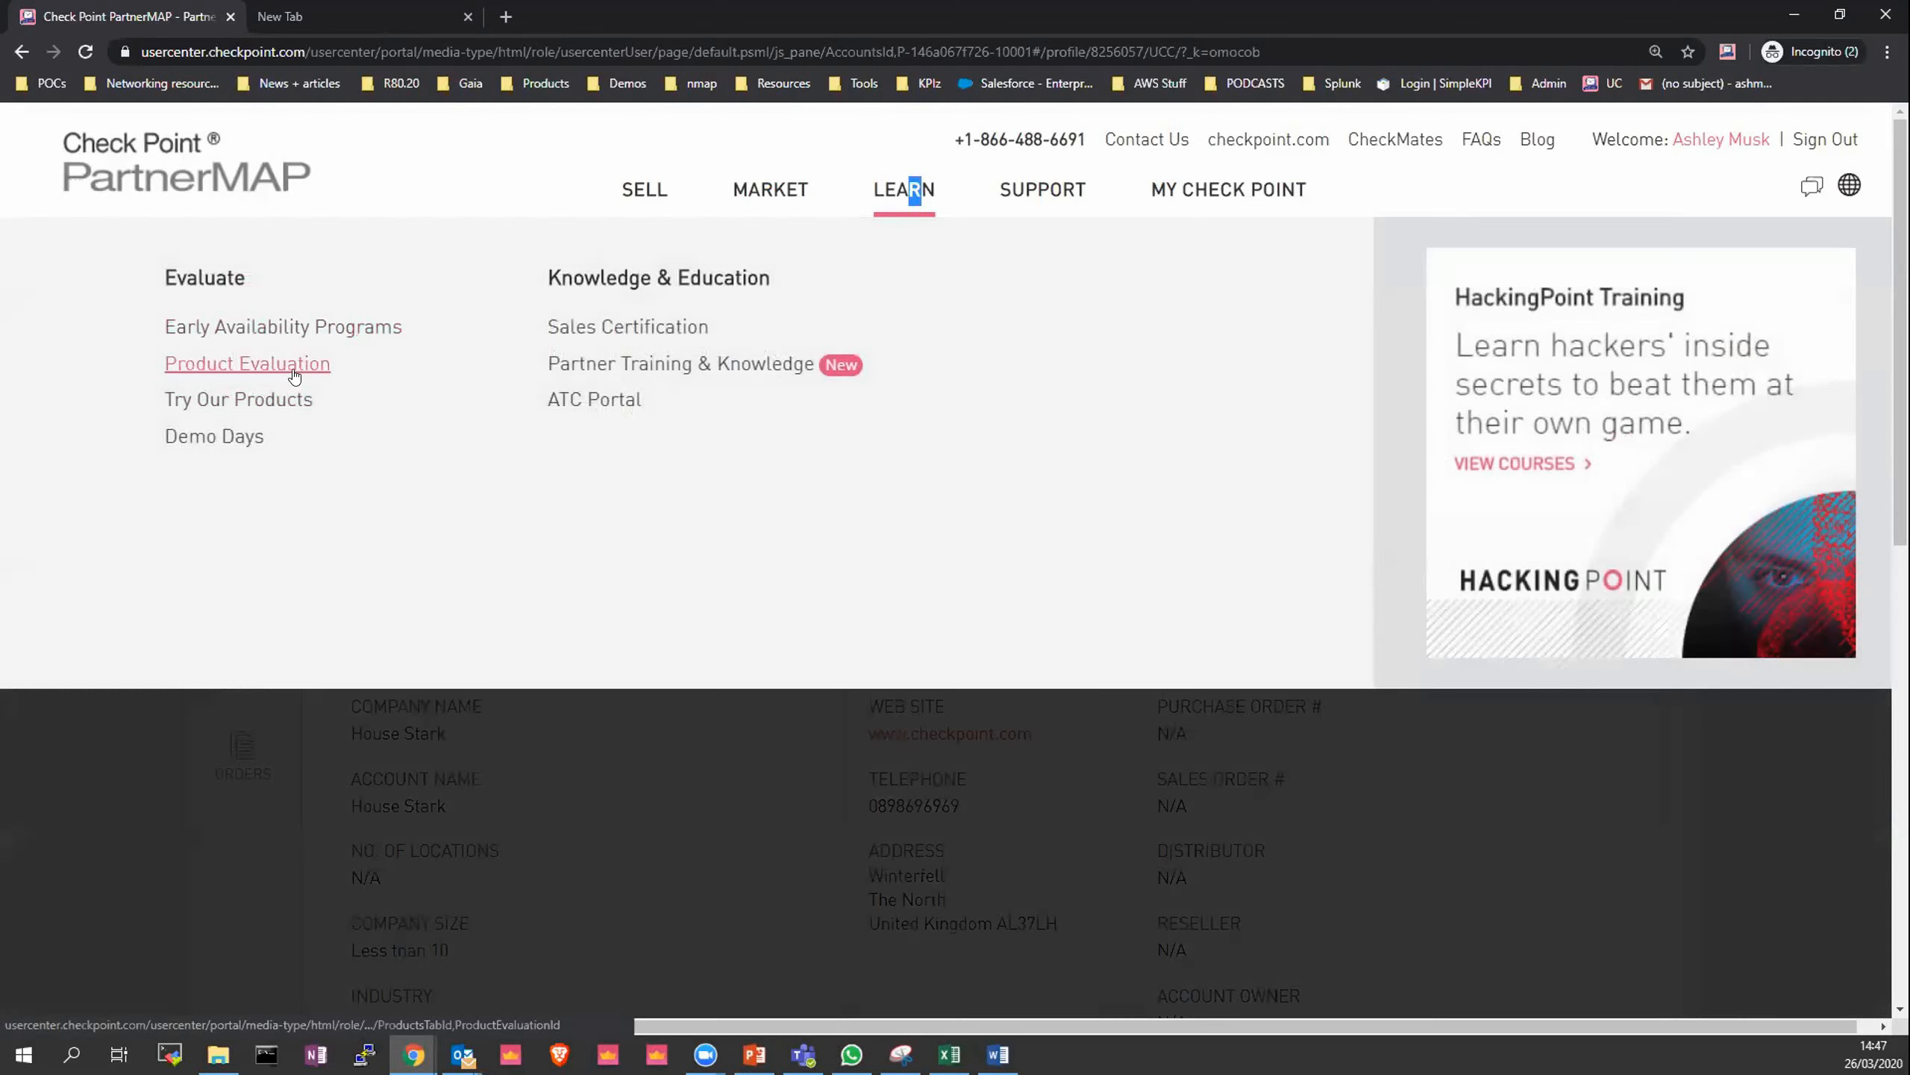
pyautogui.click(294, 372)
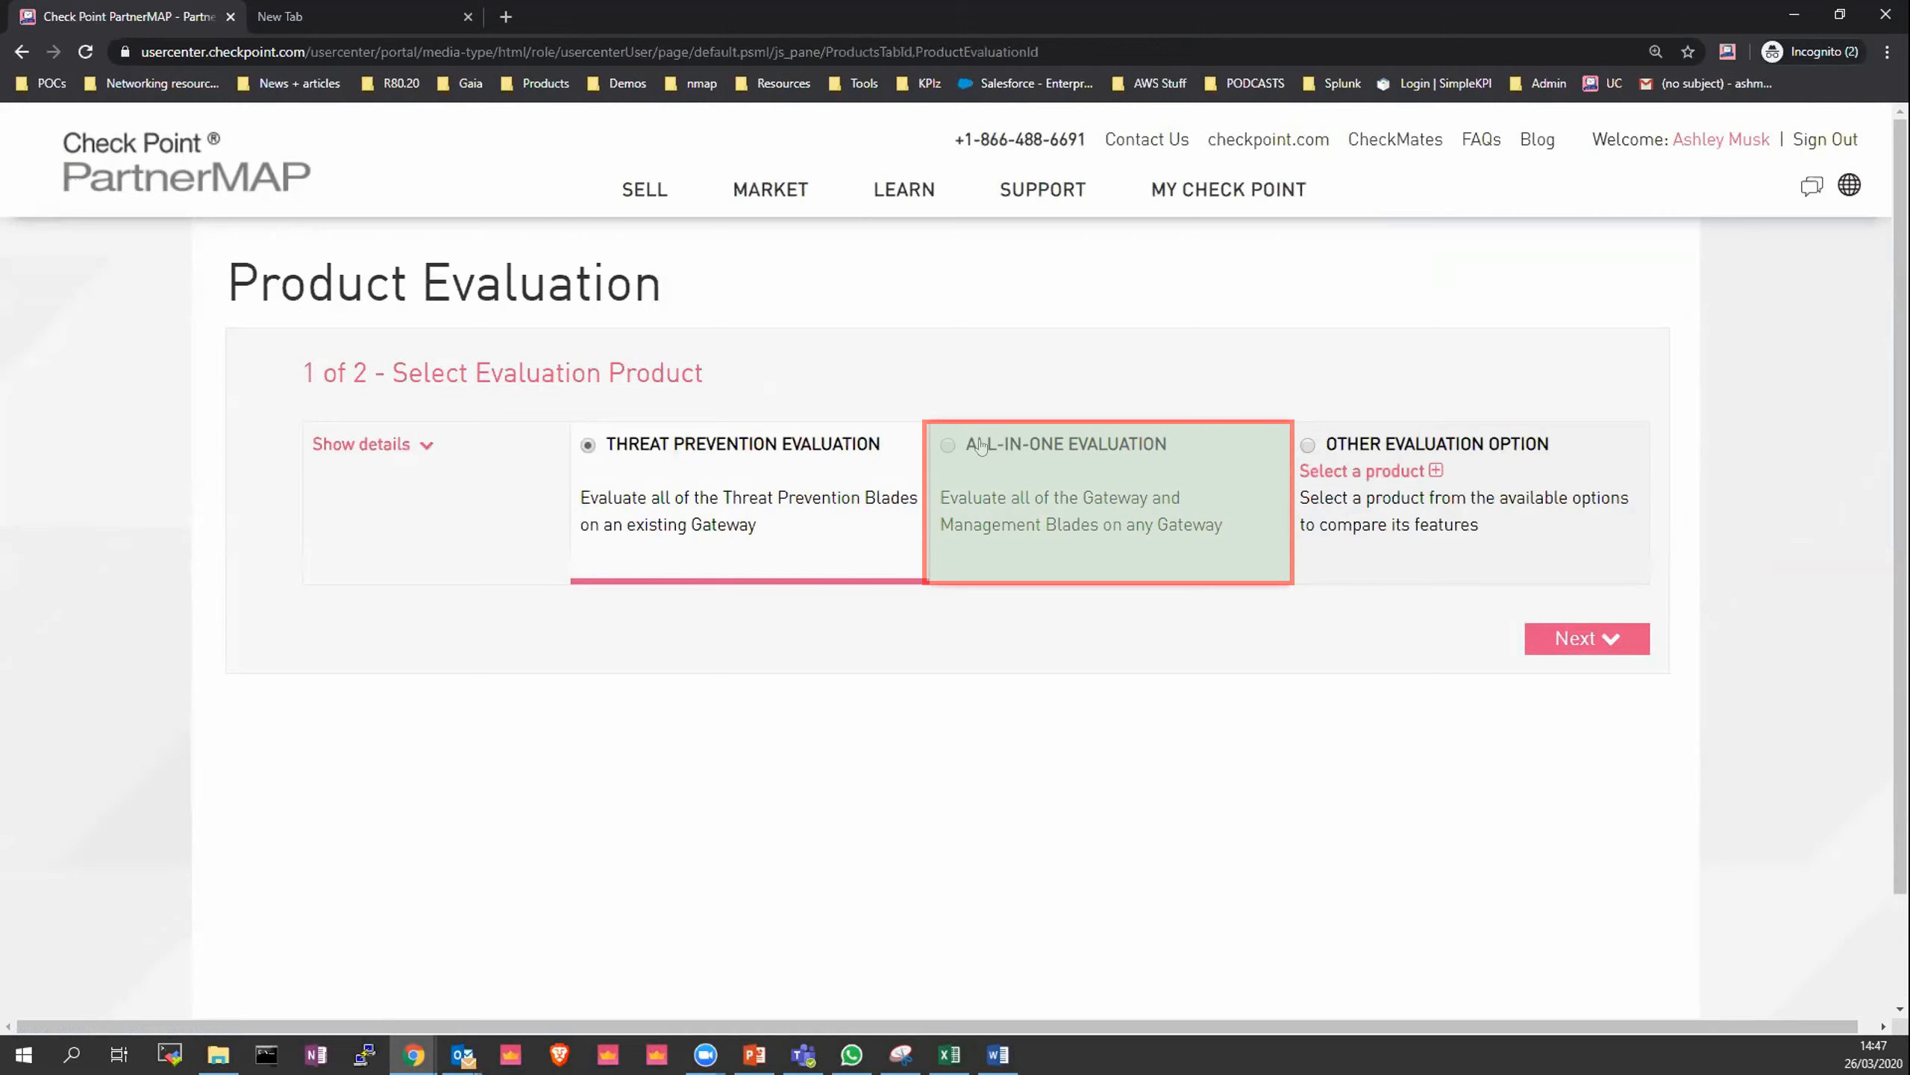
pyautogui.click(982, 445)
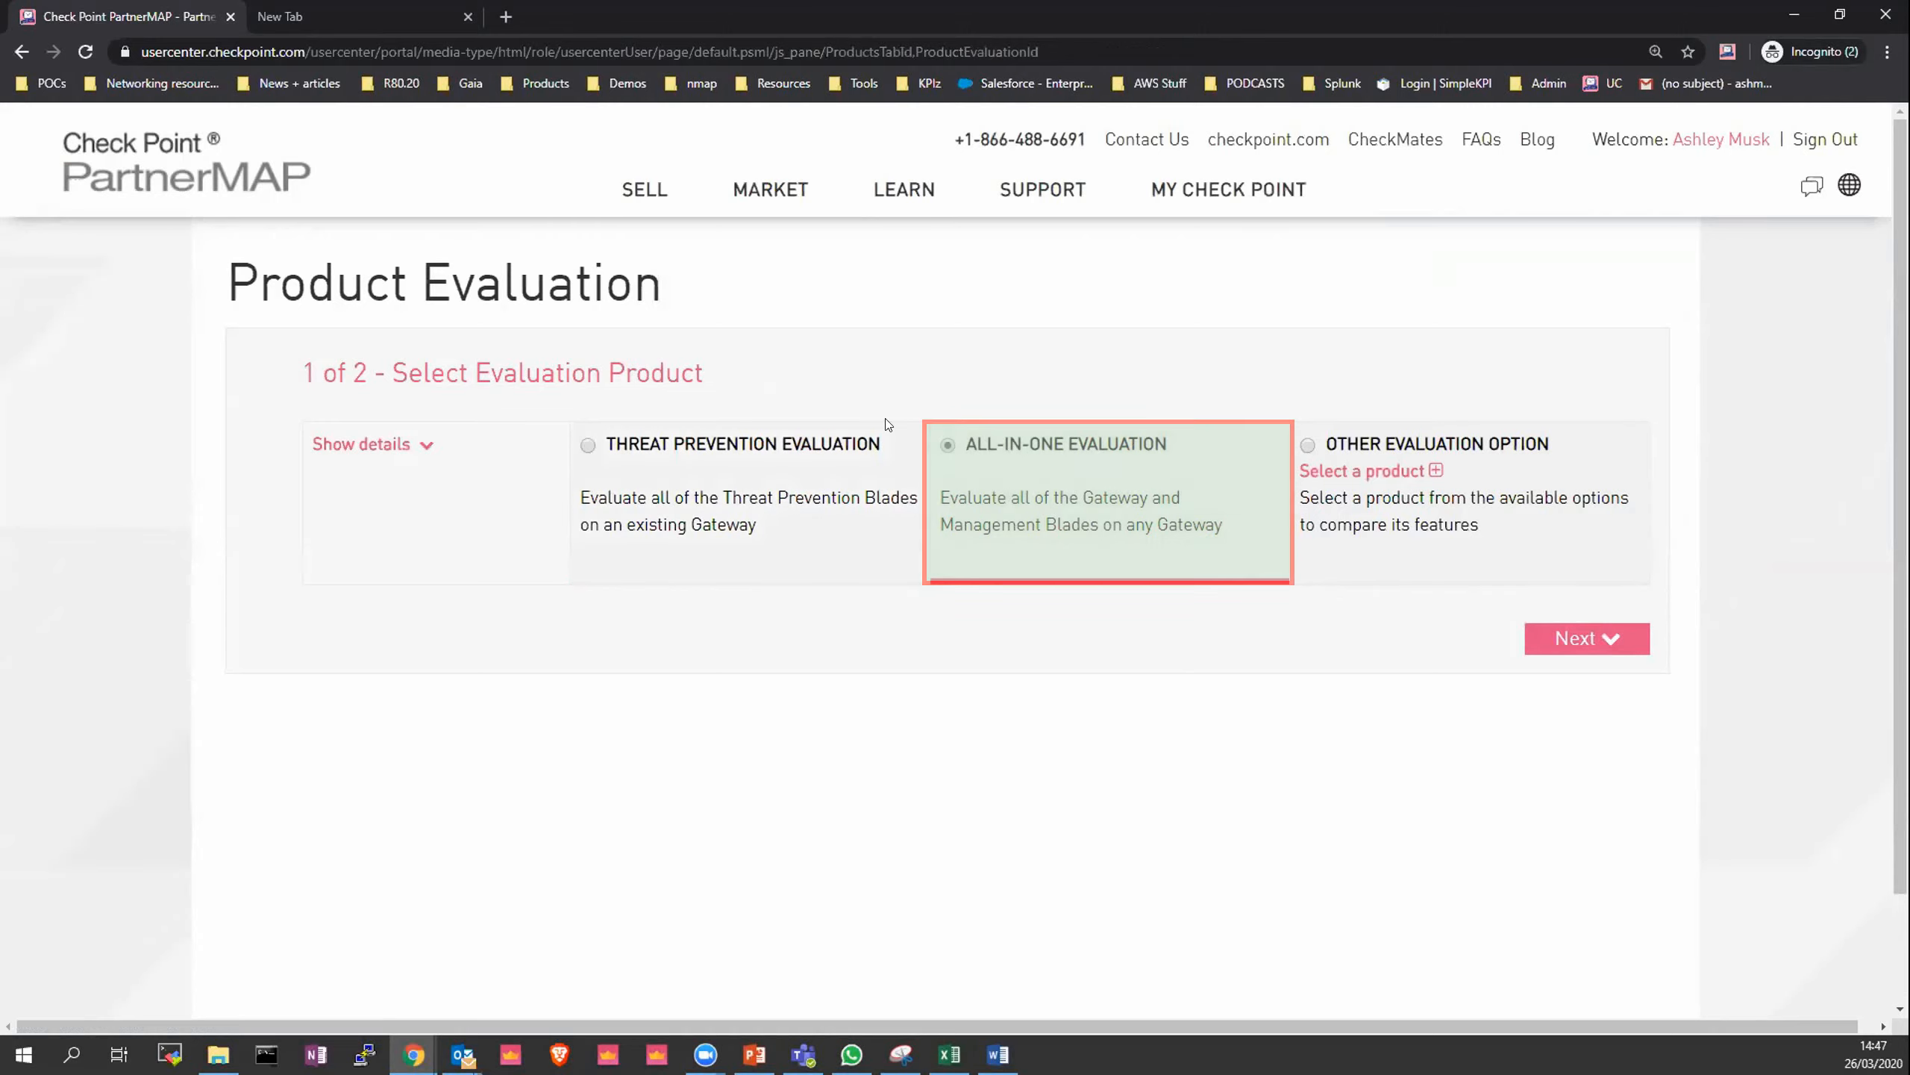
pyautogui.click(1600, 647)
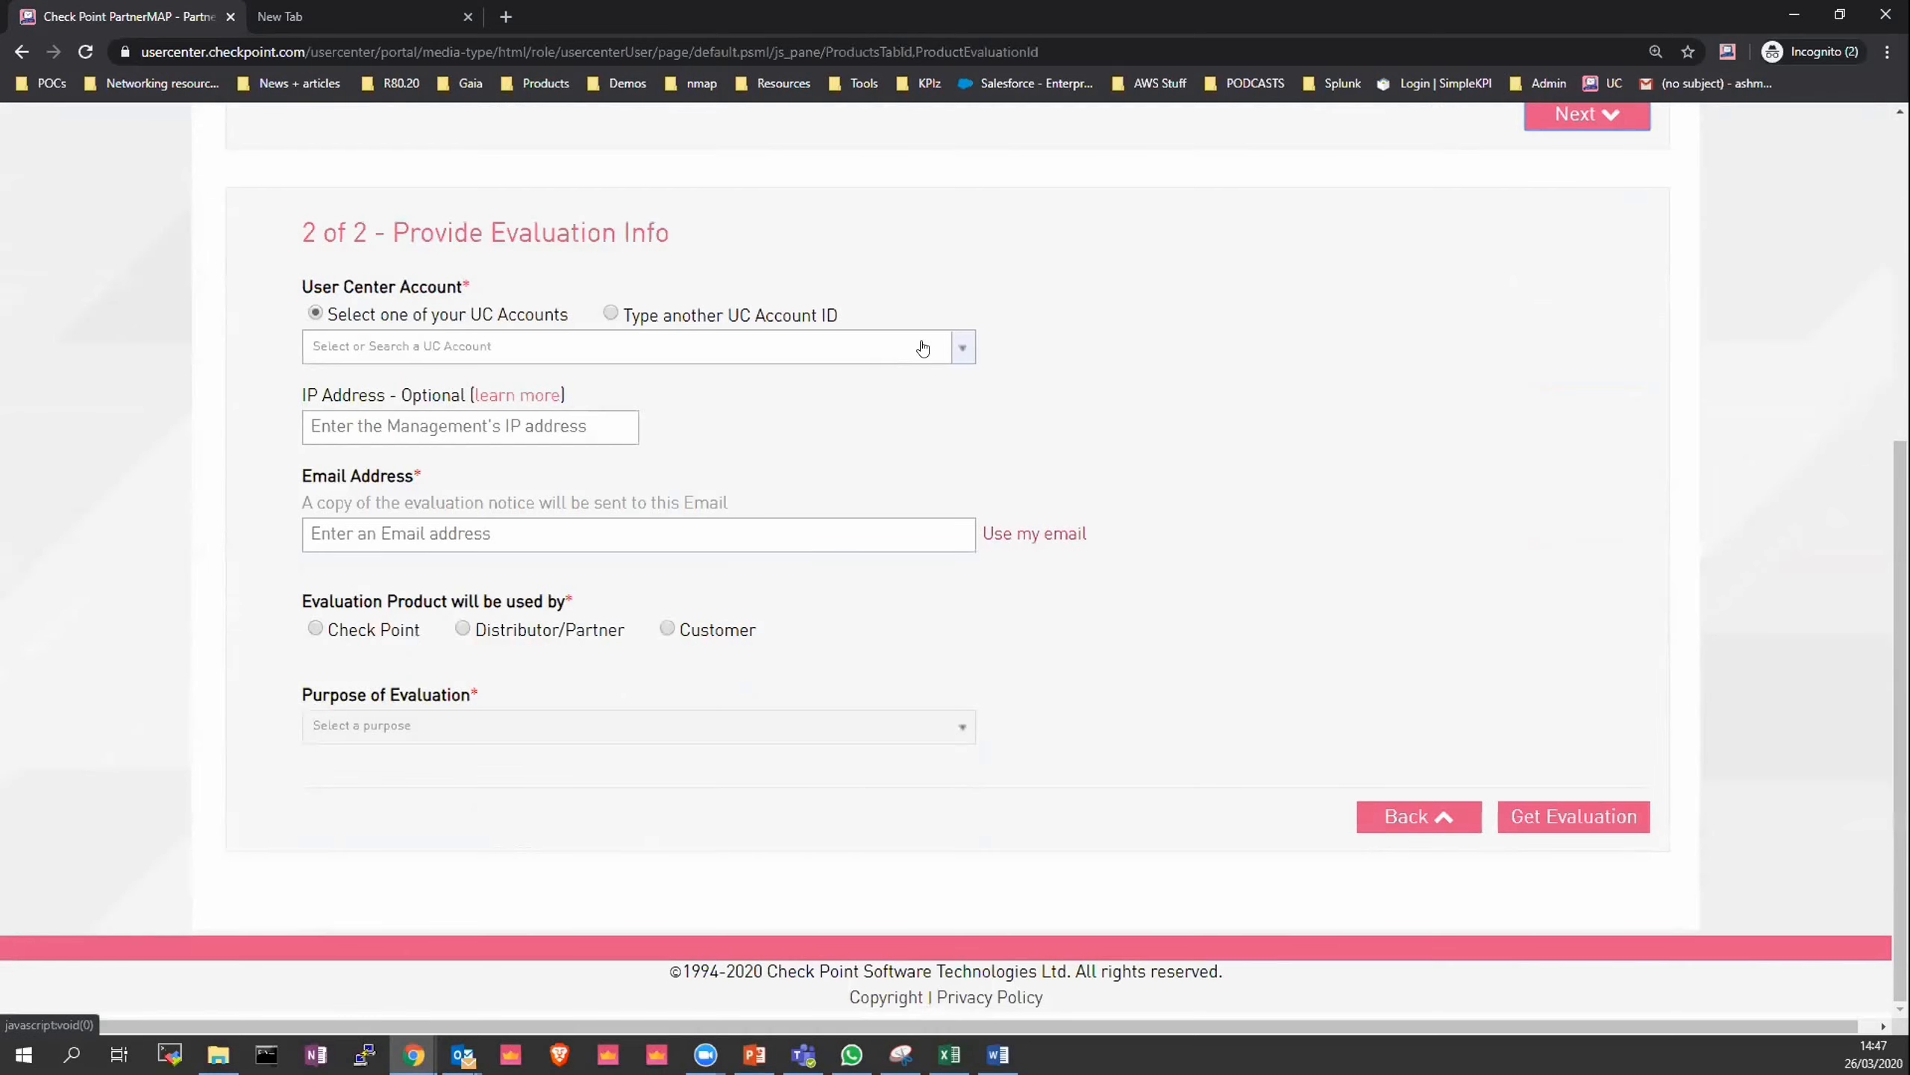
# - Select the House Stark account as the User Center Account
pyautogui.click(464, 355)
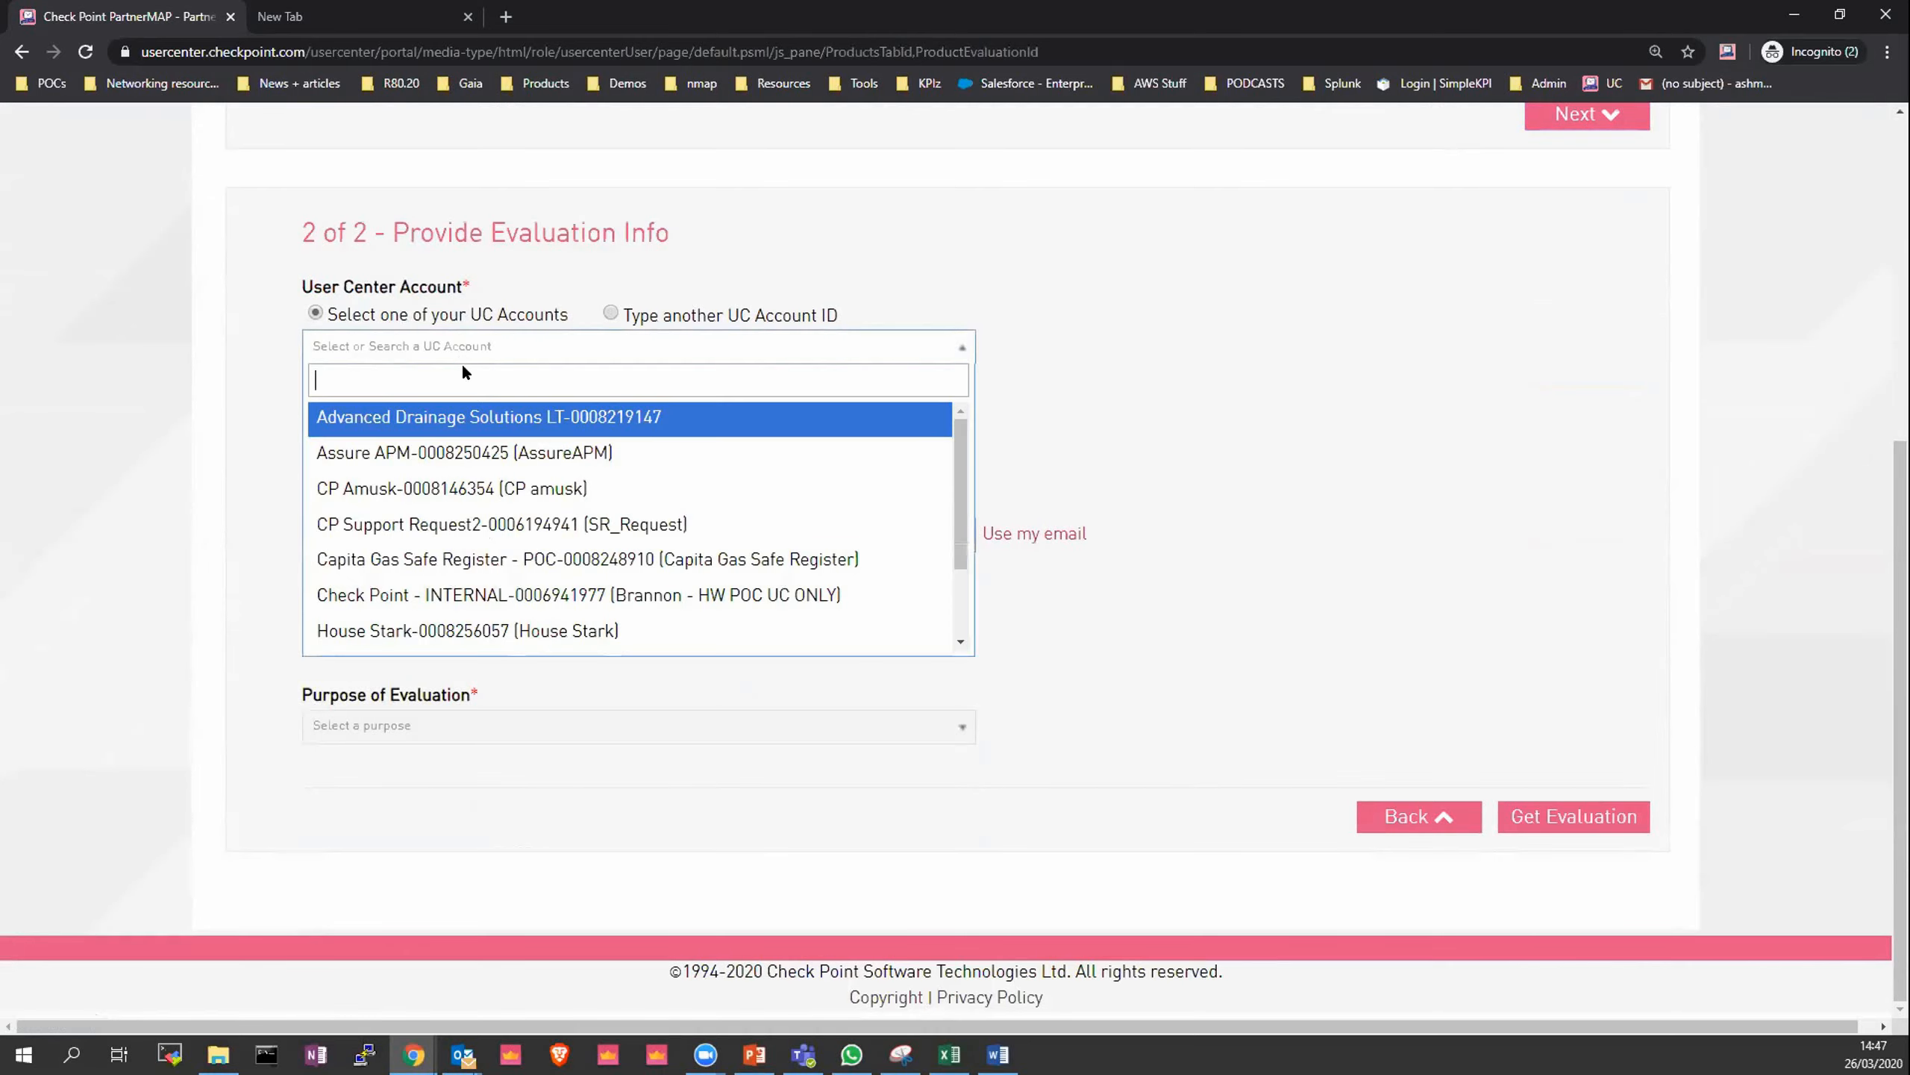
pyautogui.scroll(-1, 515, 602)
pyautogui.click(474, 522)
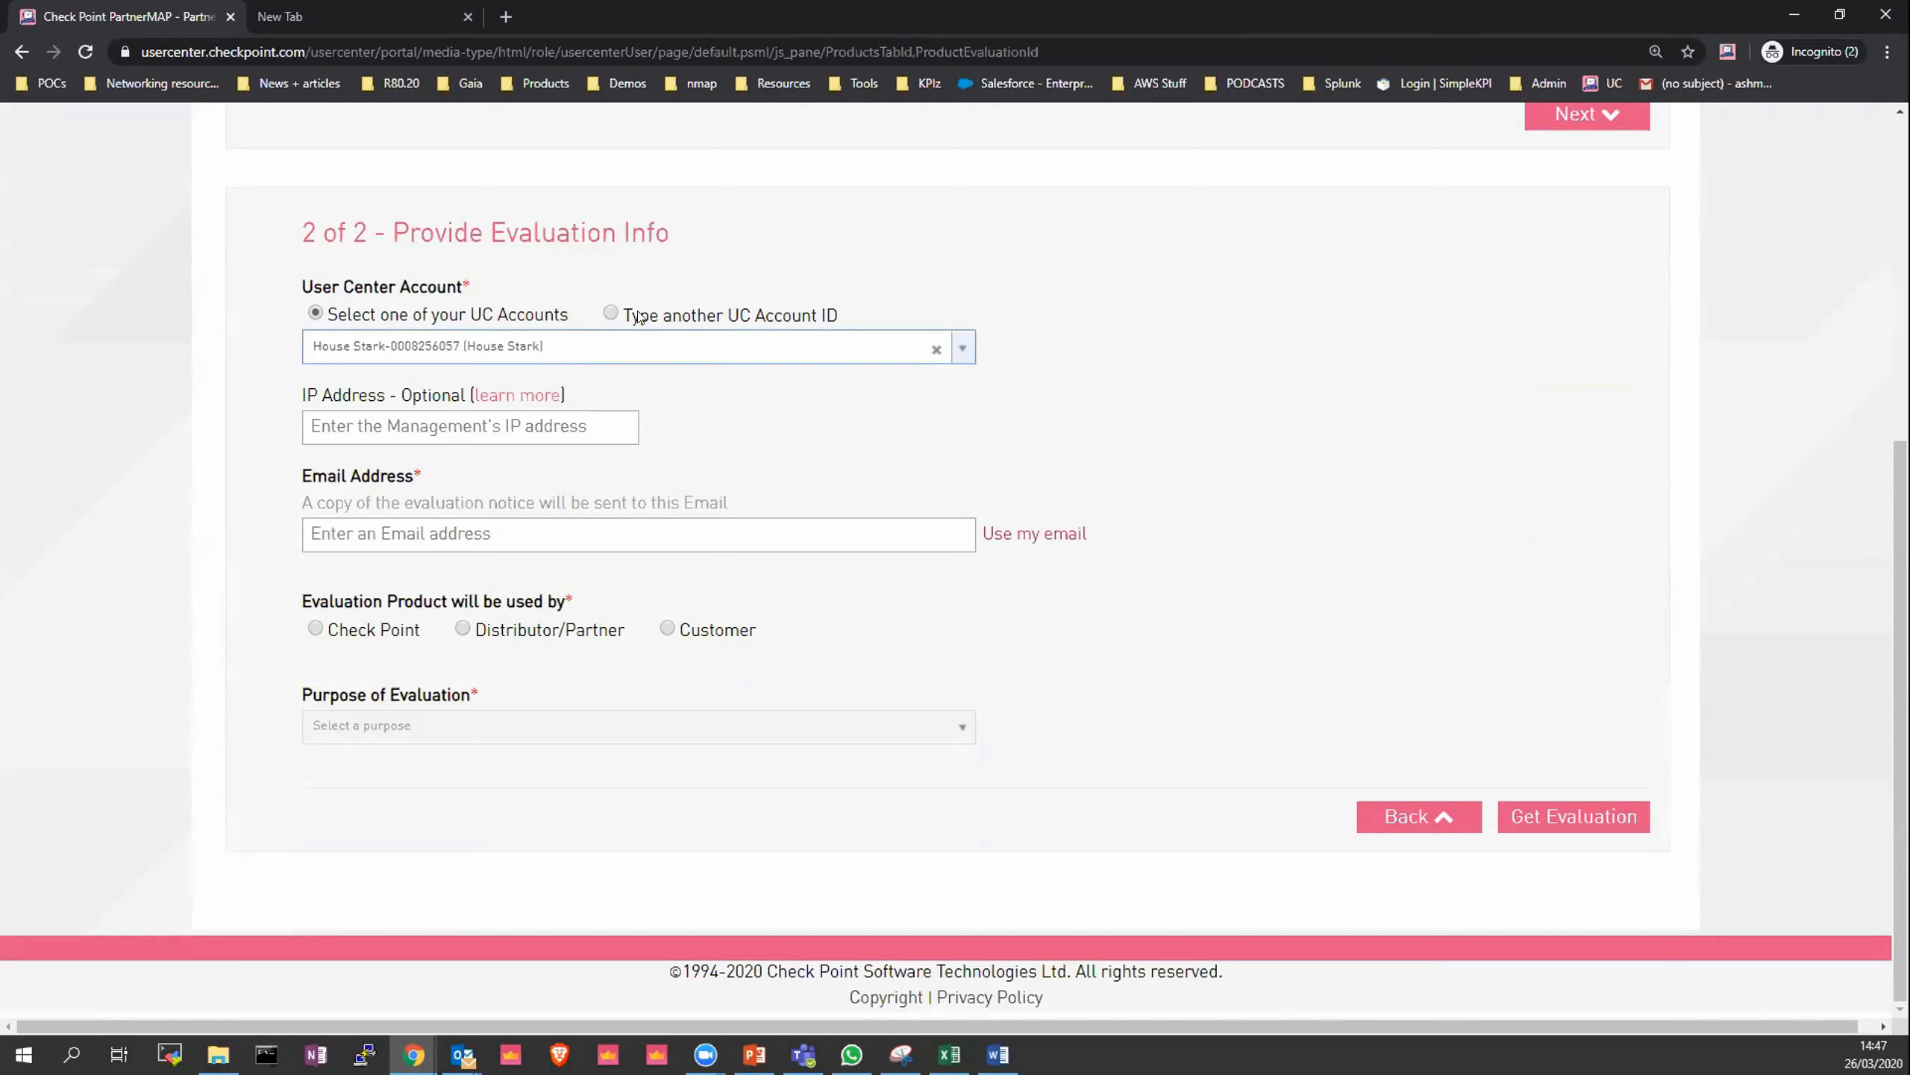
# - Enter 10.0.0.49 as the management IP address
pyautogui.click(566, 440)
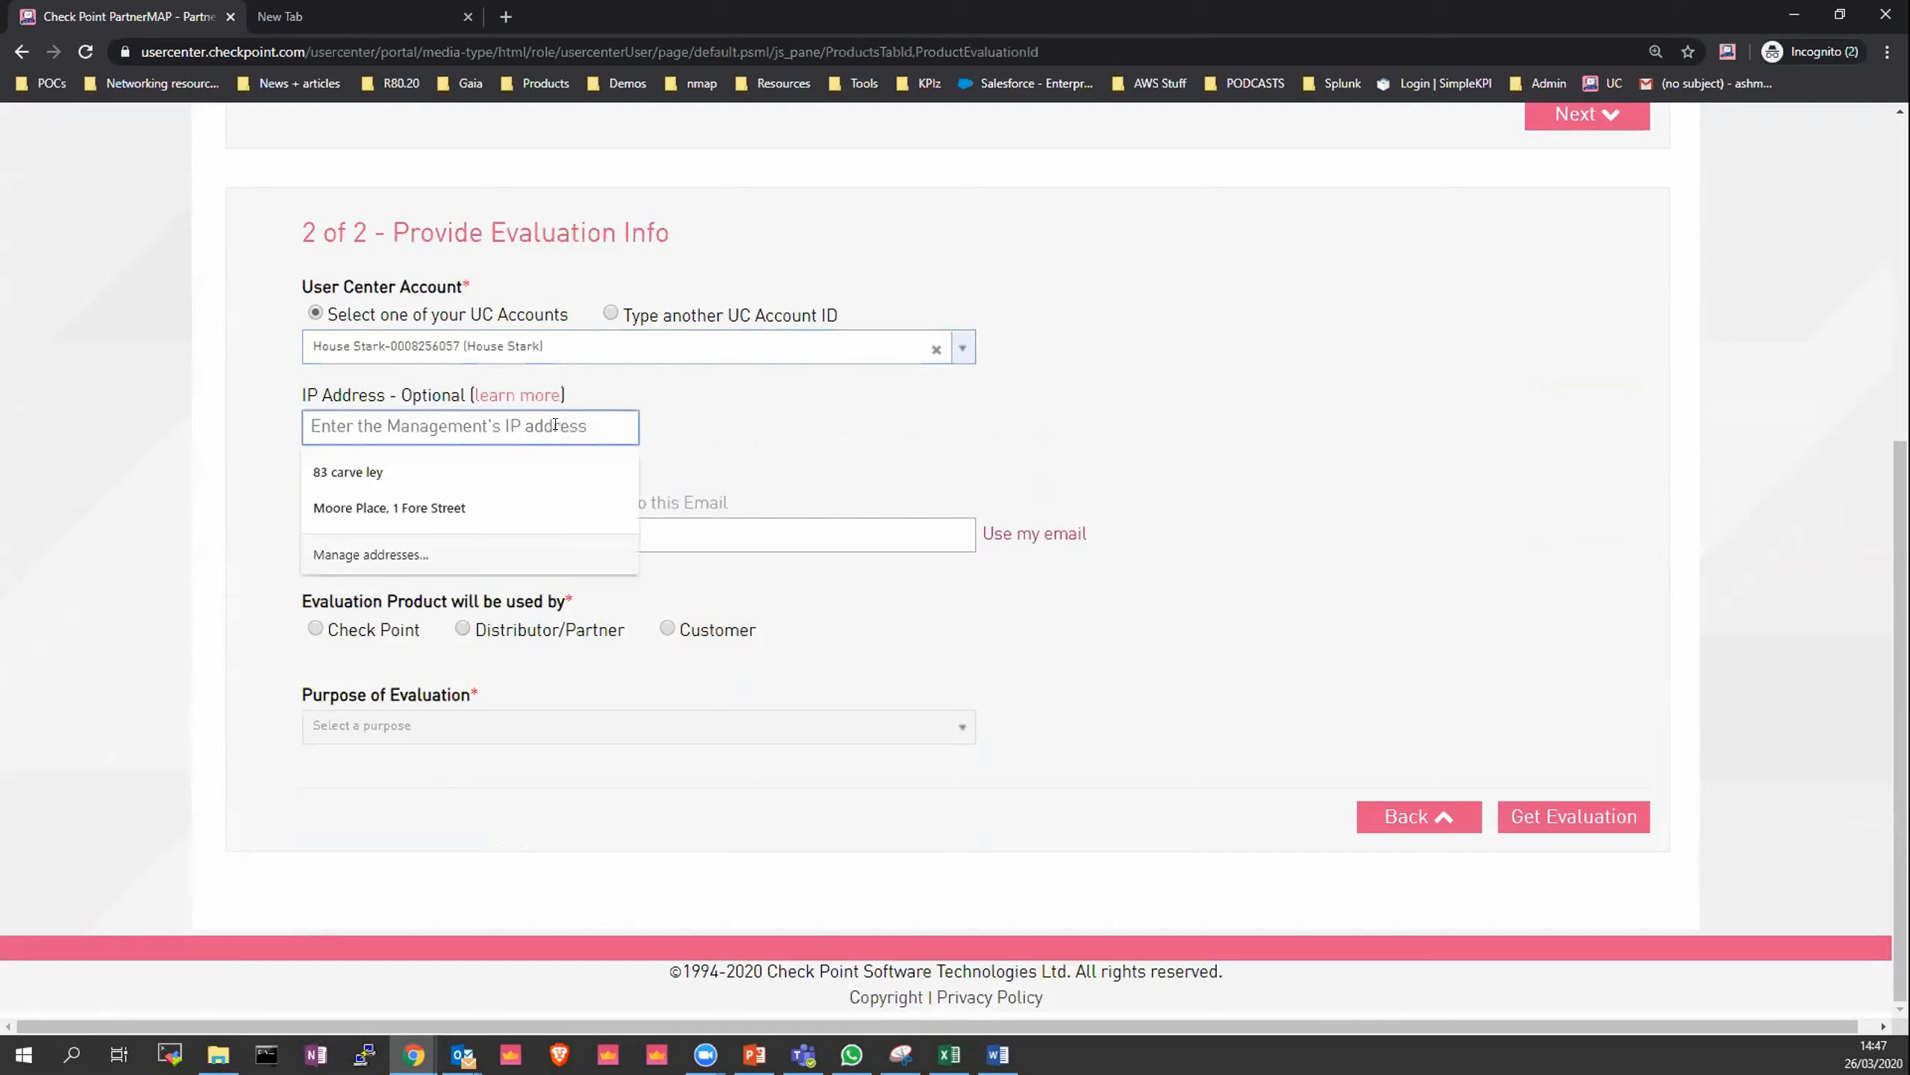
pyautogui.click(675, 427)
pyautogui.hotkey('alt', 'Tab')
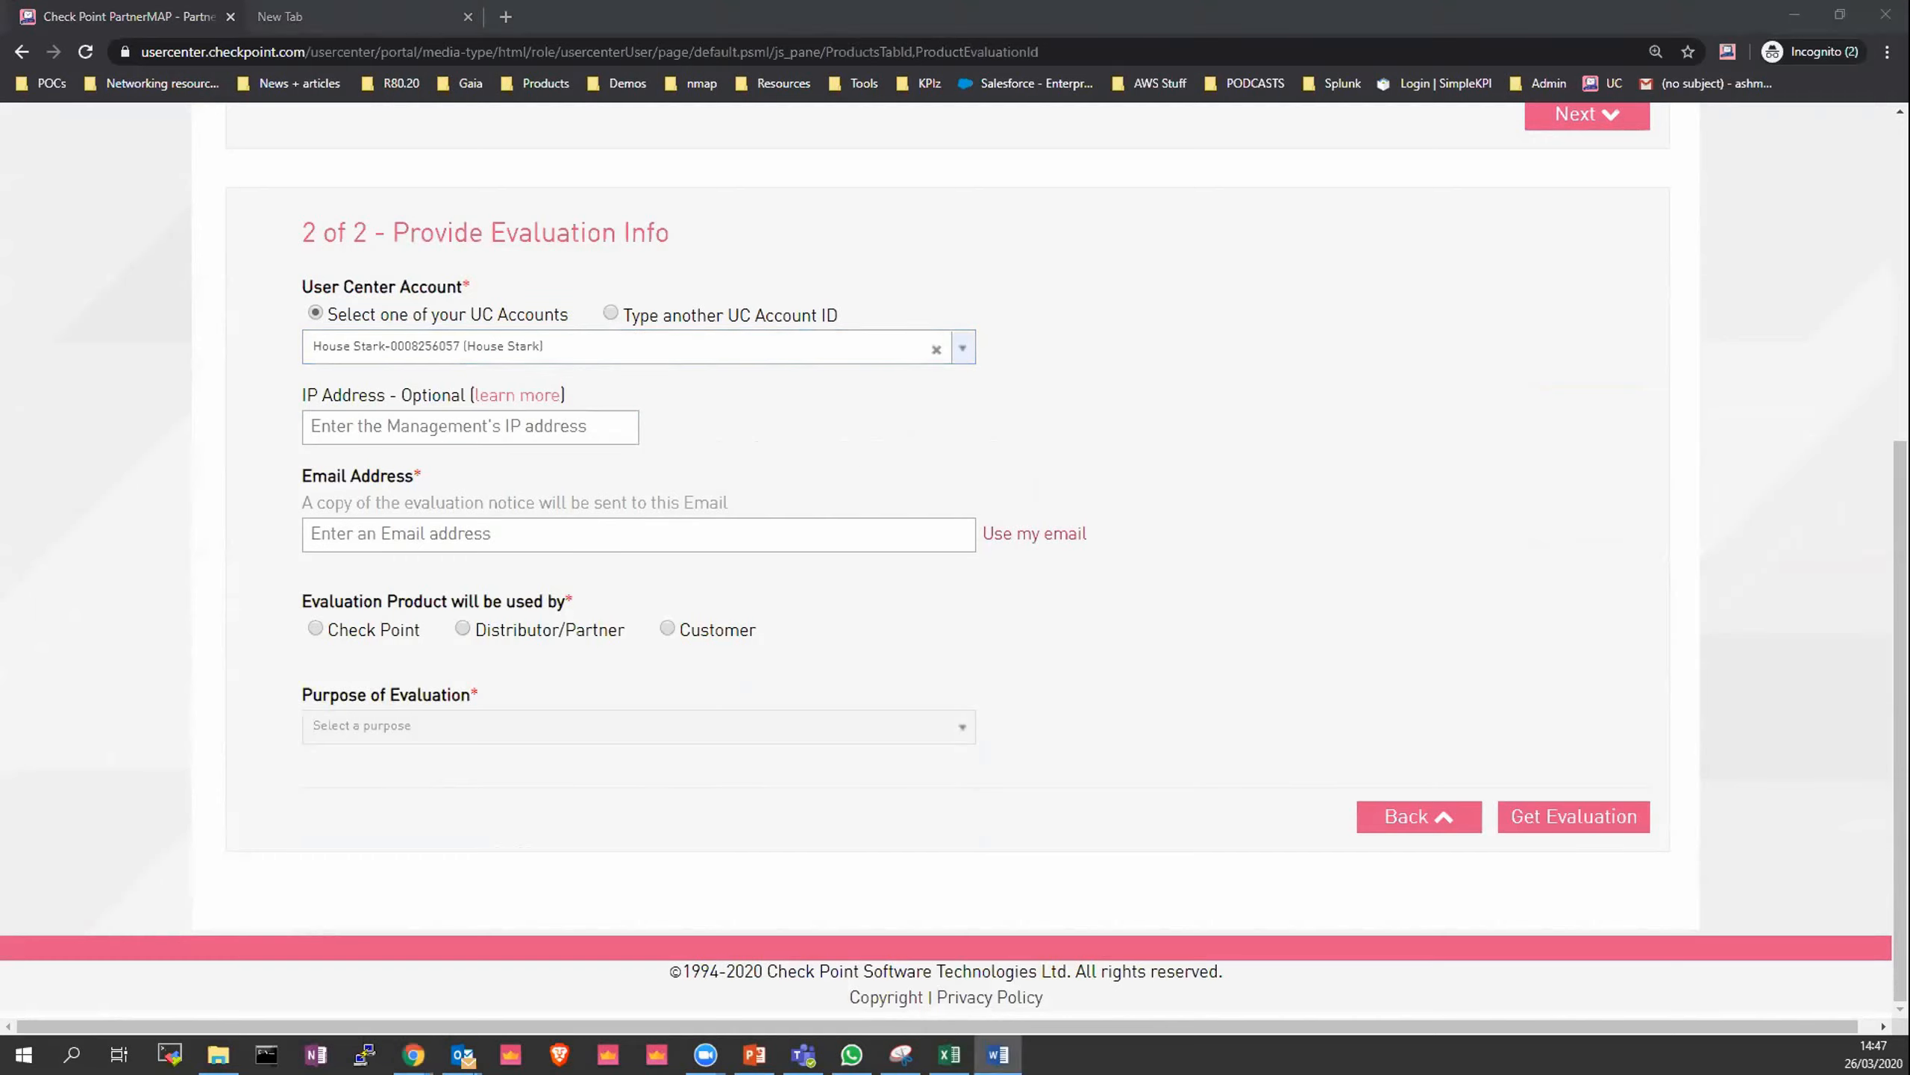
pyautogui.click(364, 428)
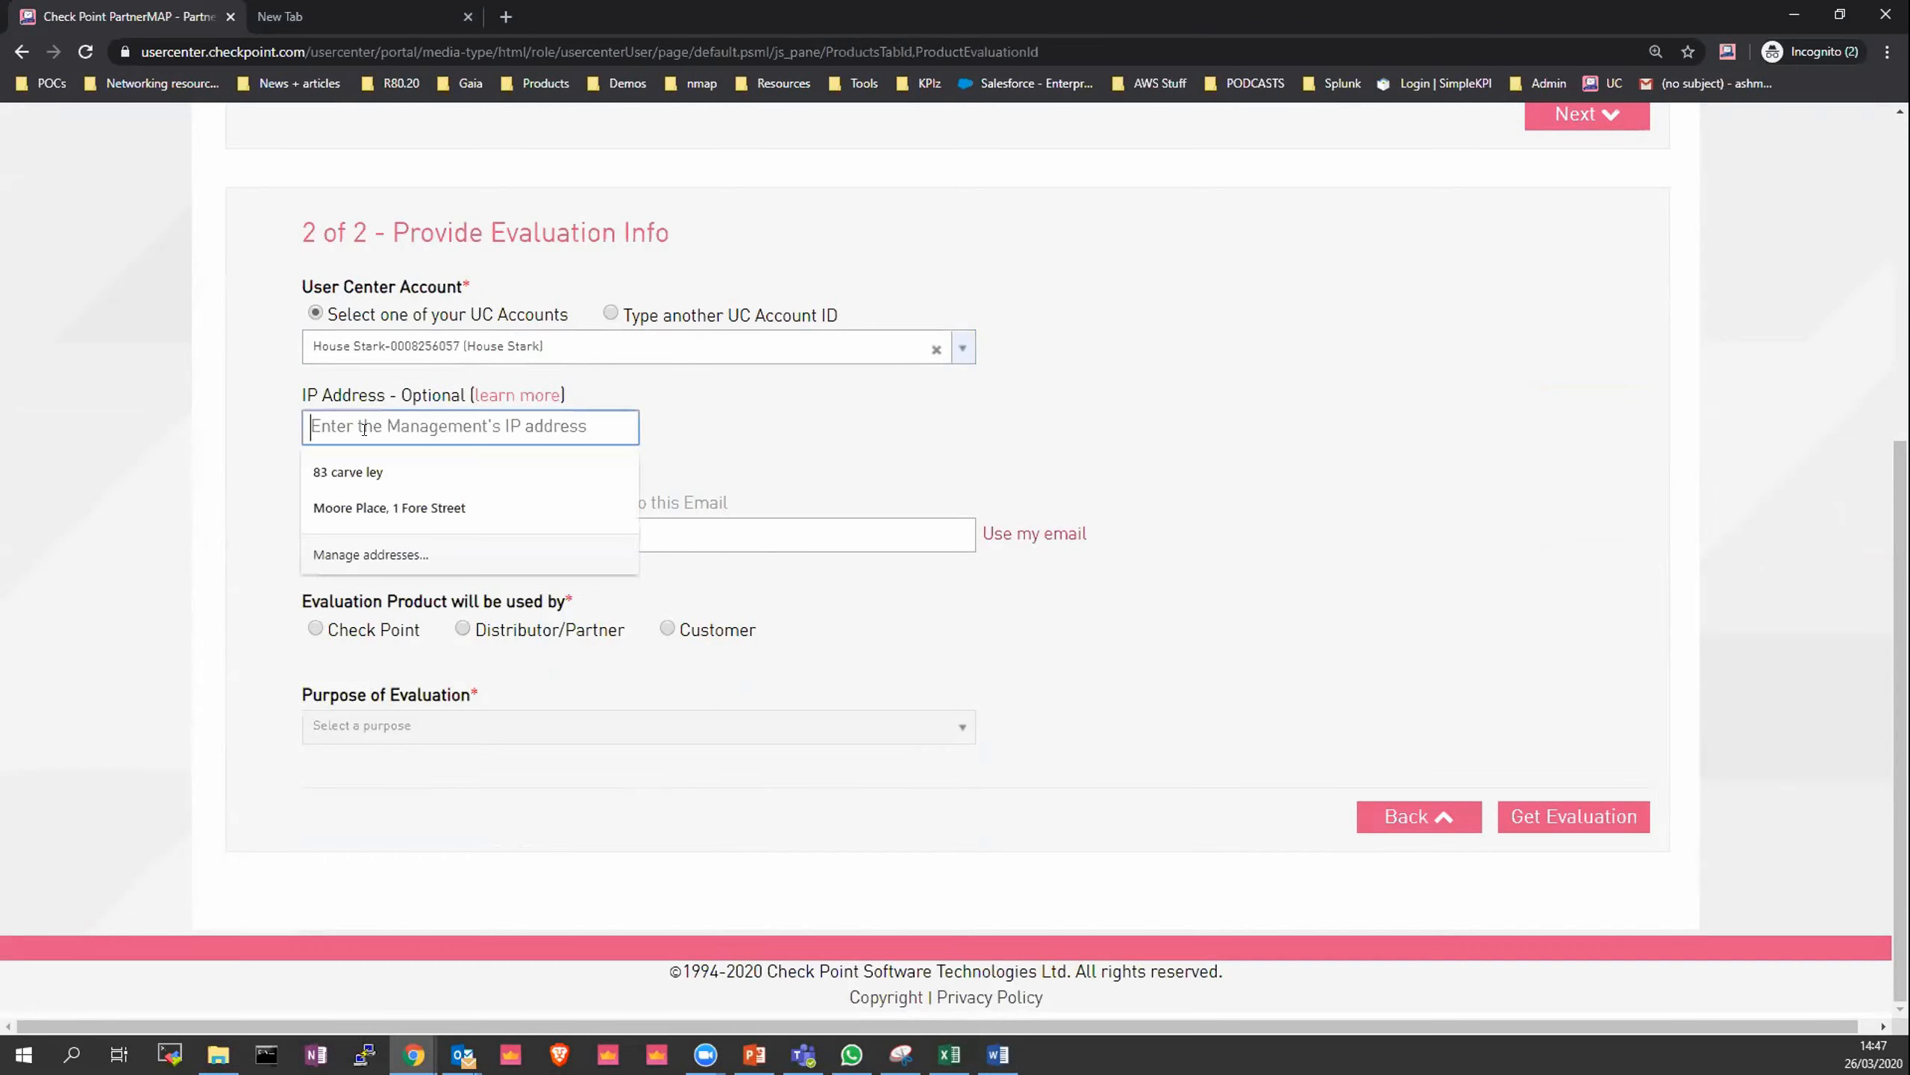
pyautogui.write('10.0.0.49')
pyautogui.press('Tab')
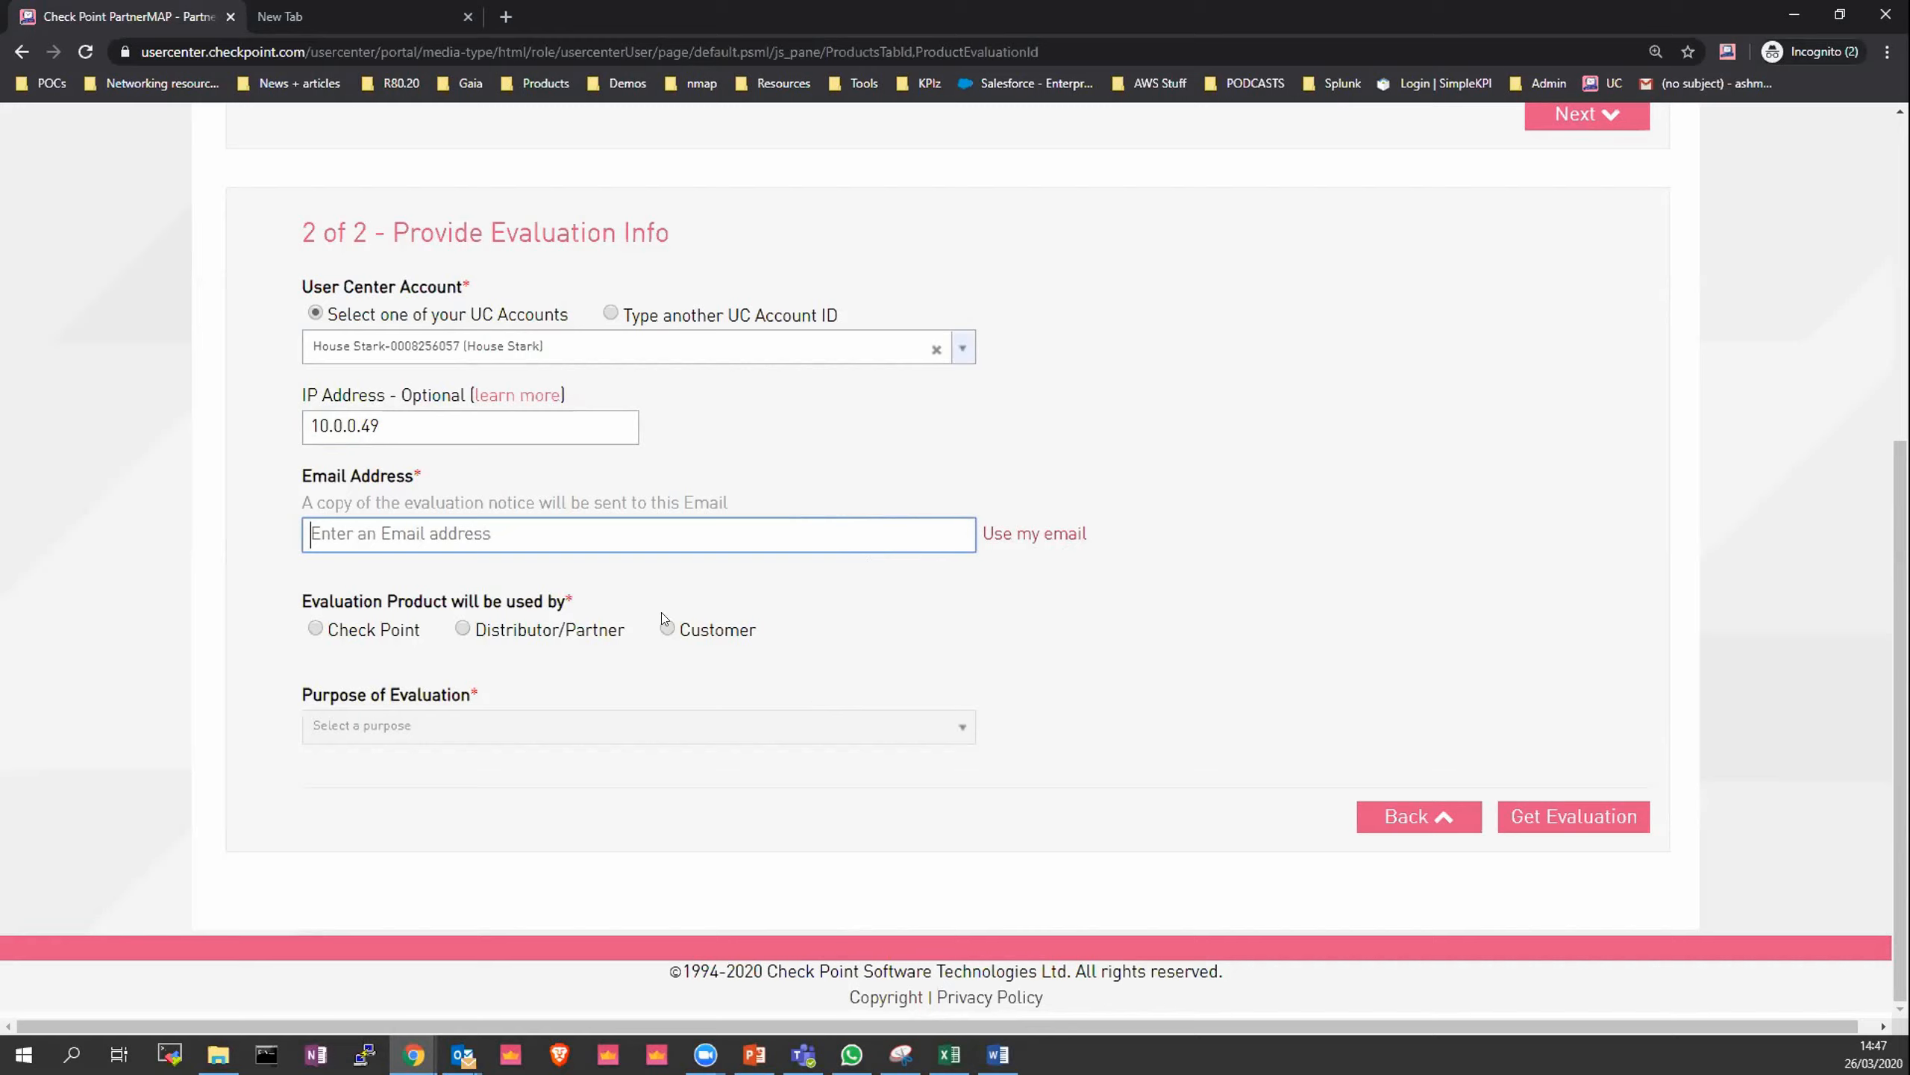
# - Fill in your own e-mail address and set the evaluation product to be used by Customer
pyautogui.moveTo(532, 381)
pyautogui.click(992, 534)
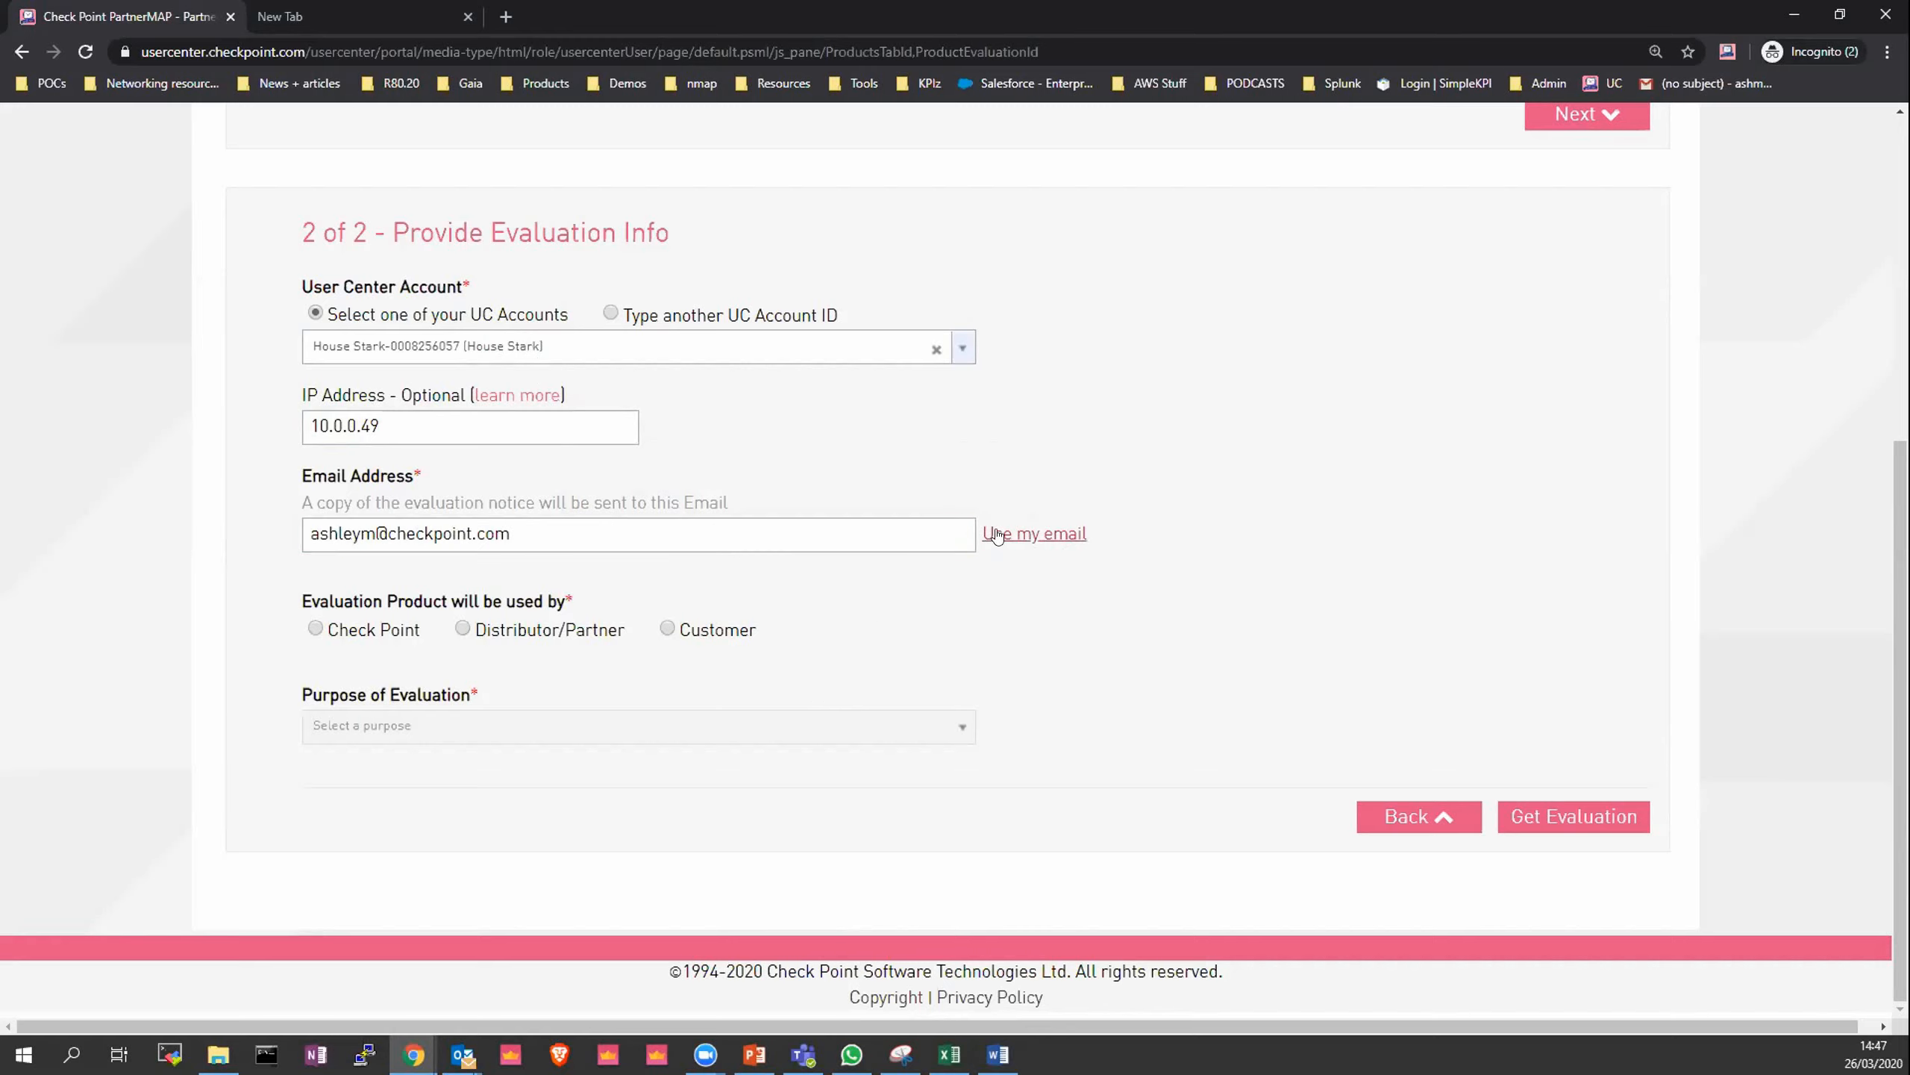
pyautogui.click(673, 630)
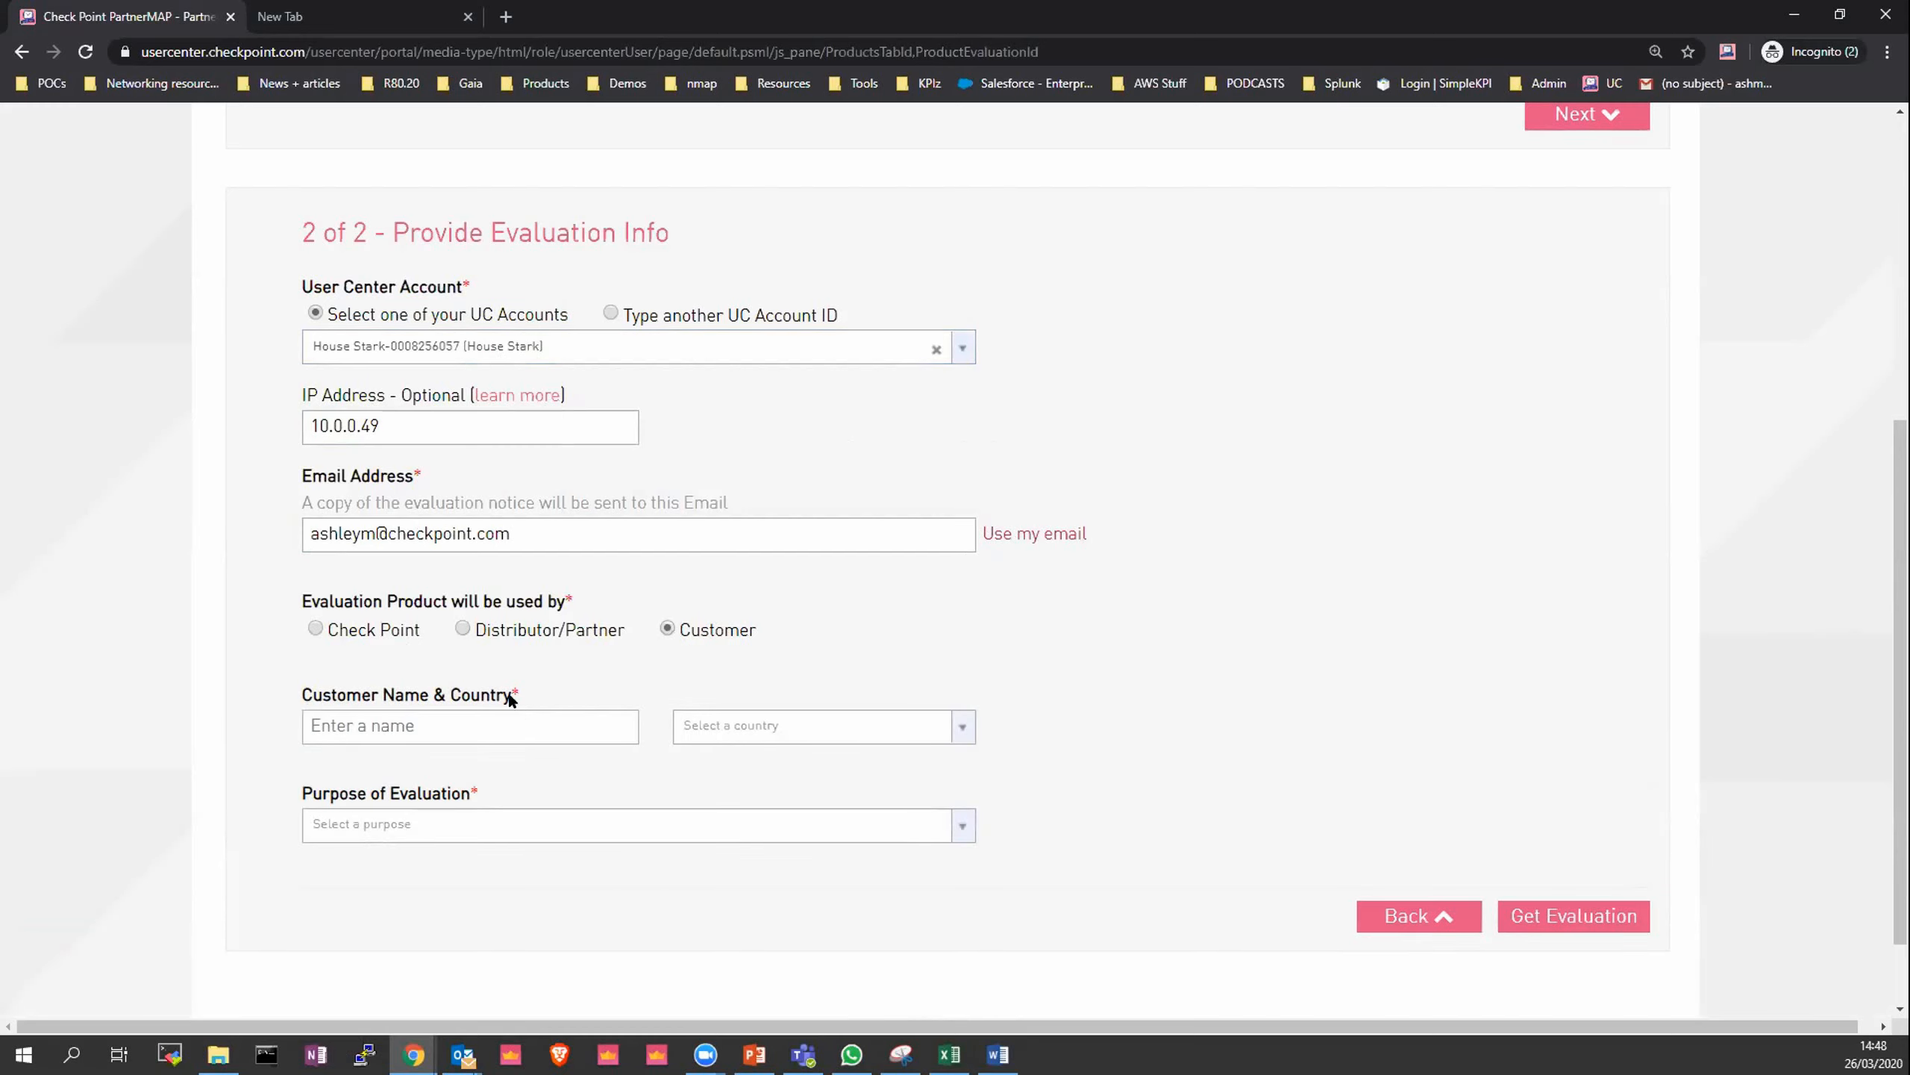
# - Enter House Stark as the customer name and pick United Kingdom as the country
pyautogui.click(527, 719)
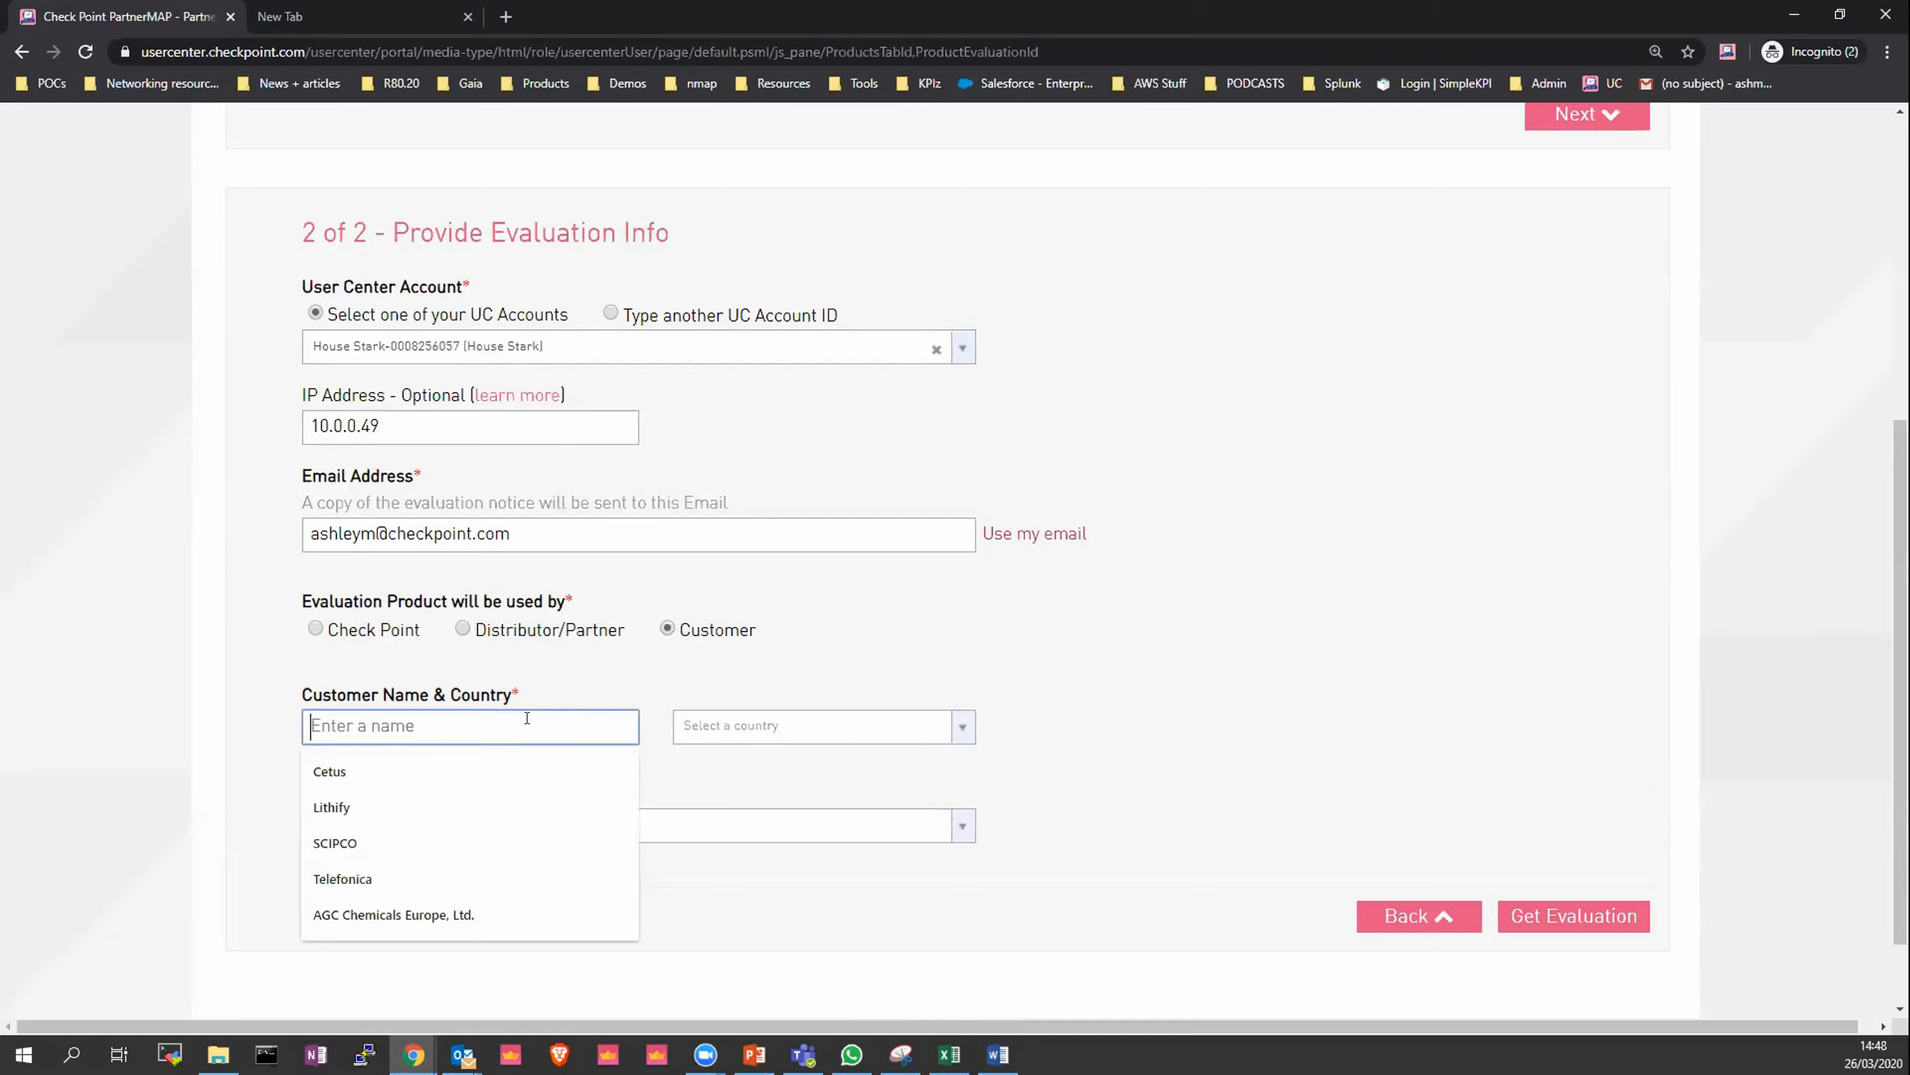
pyautogui.write('House Stark')
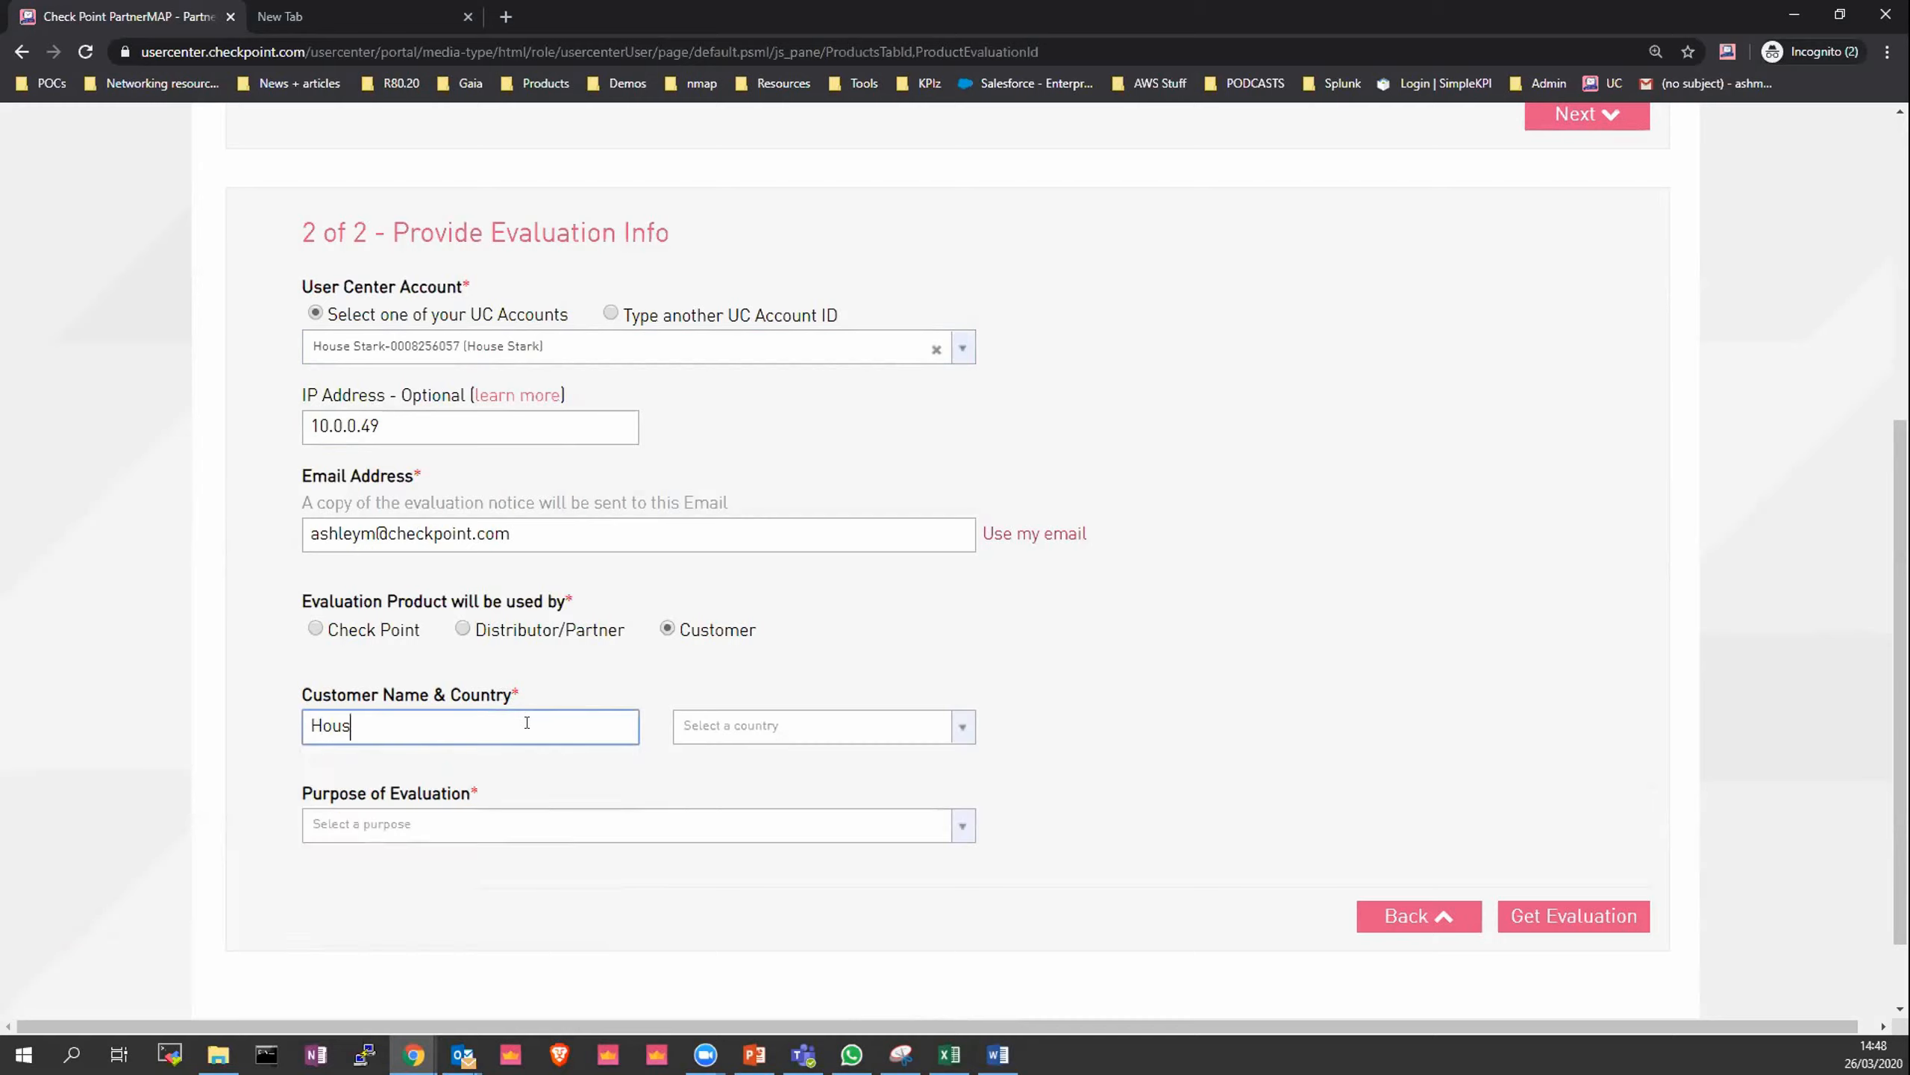
pyautogui.press('Tab')
pyautogui.press('Down')
pyautogui.press('Down')
pyautogui.write('unitw')
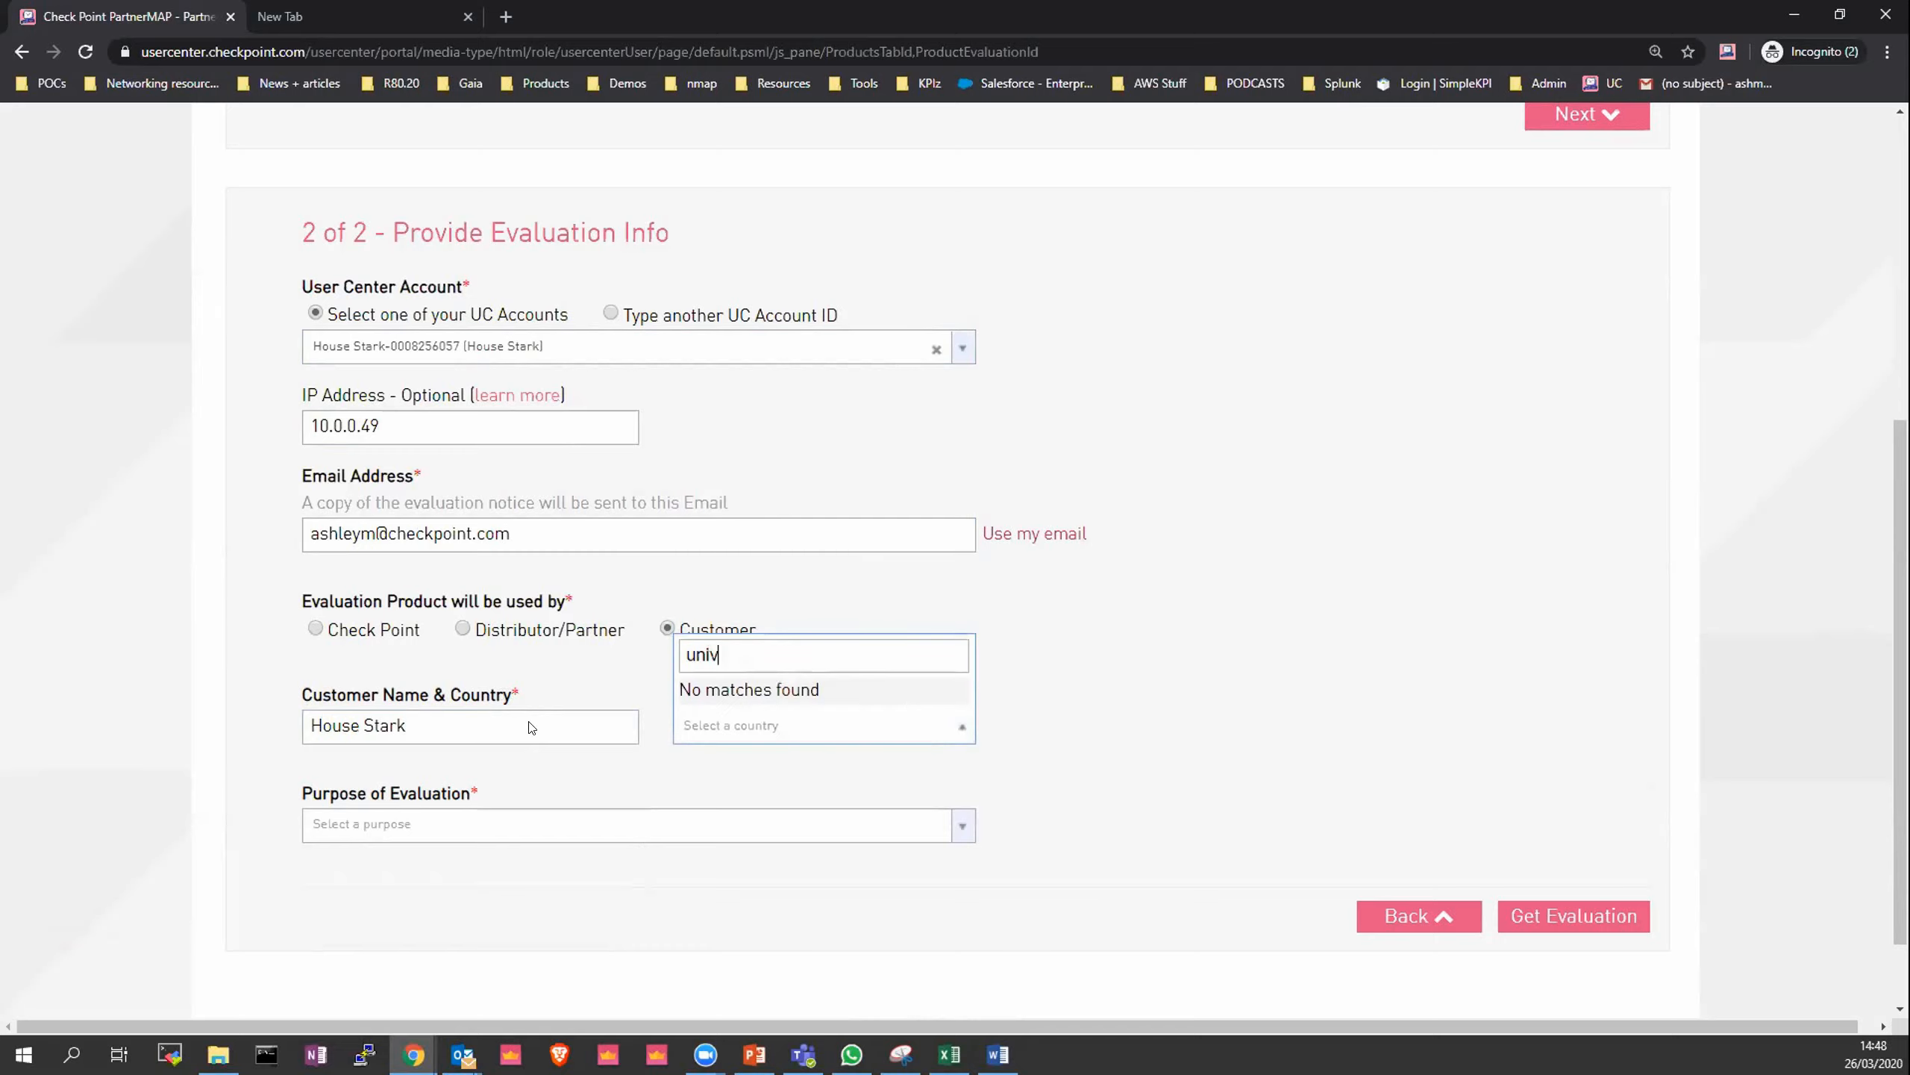
pyautogui.press('BackSpace')
pyautogui.write('e')
pyautogui.press('Return')
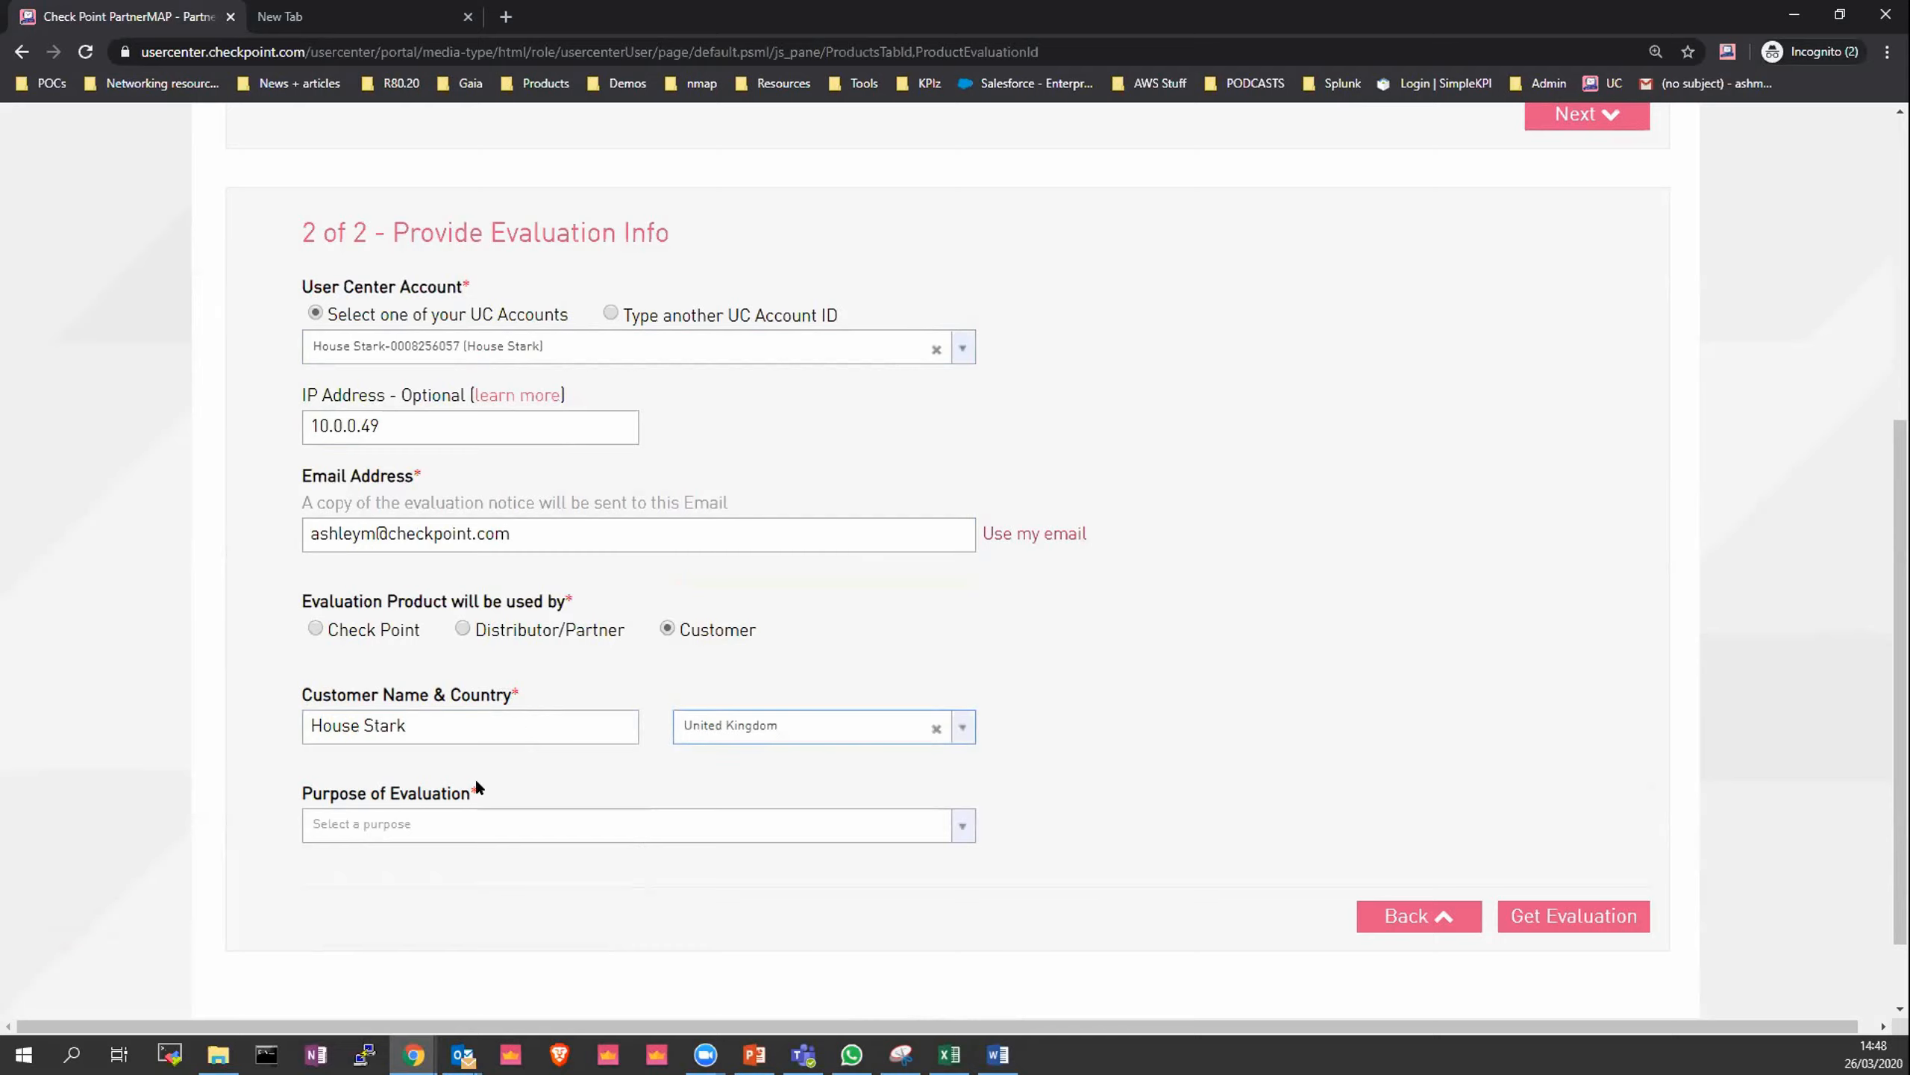
# - Set the purpose to Evaluation of a software blade or a feature and answer No for Threat Emulation Proof of Concept
pyautogui.click(468, 825)
pyautogui.click(517, 629)
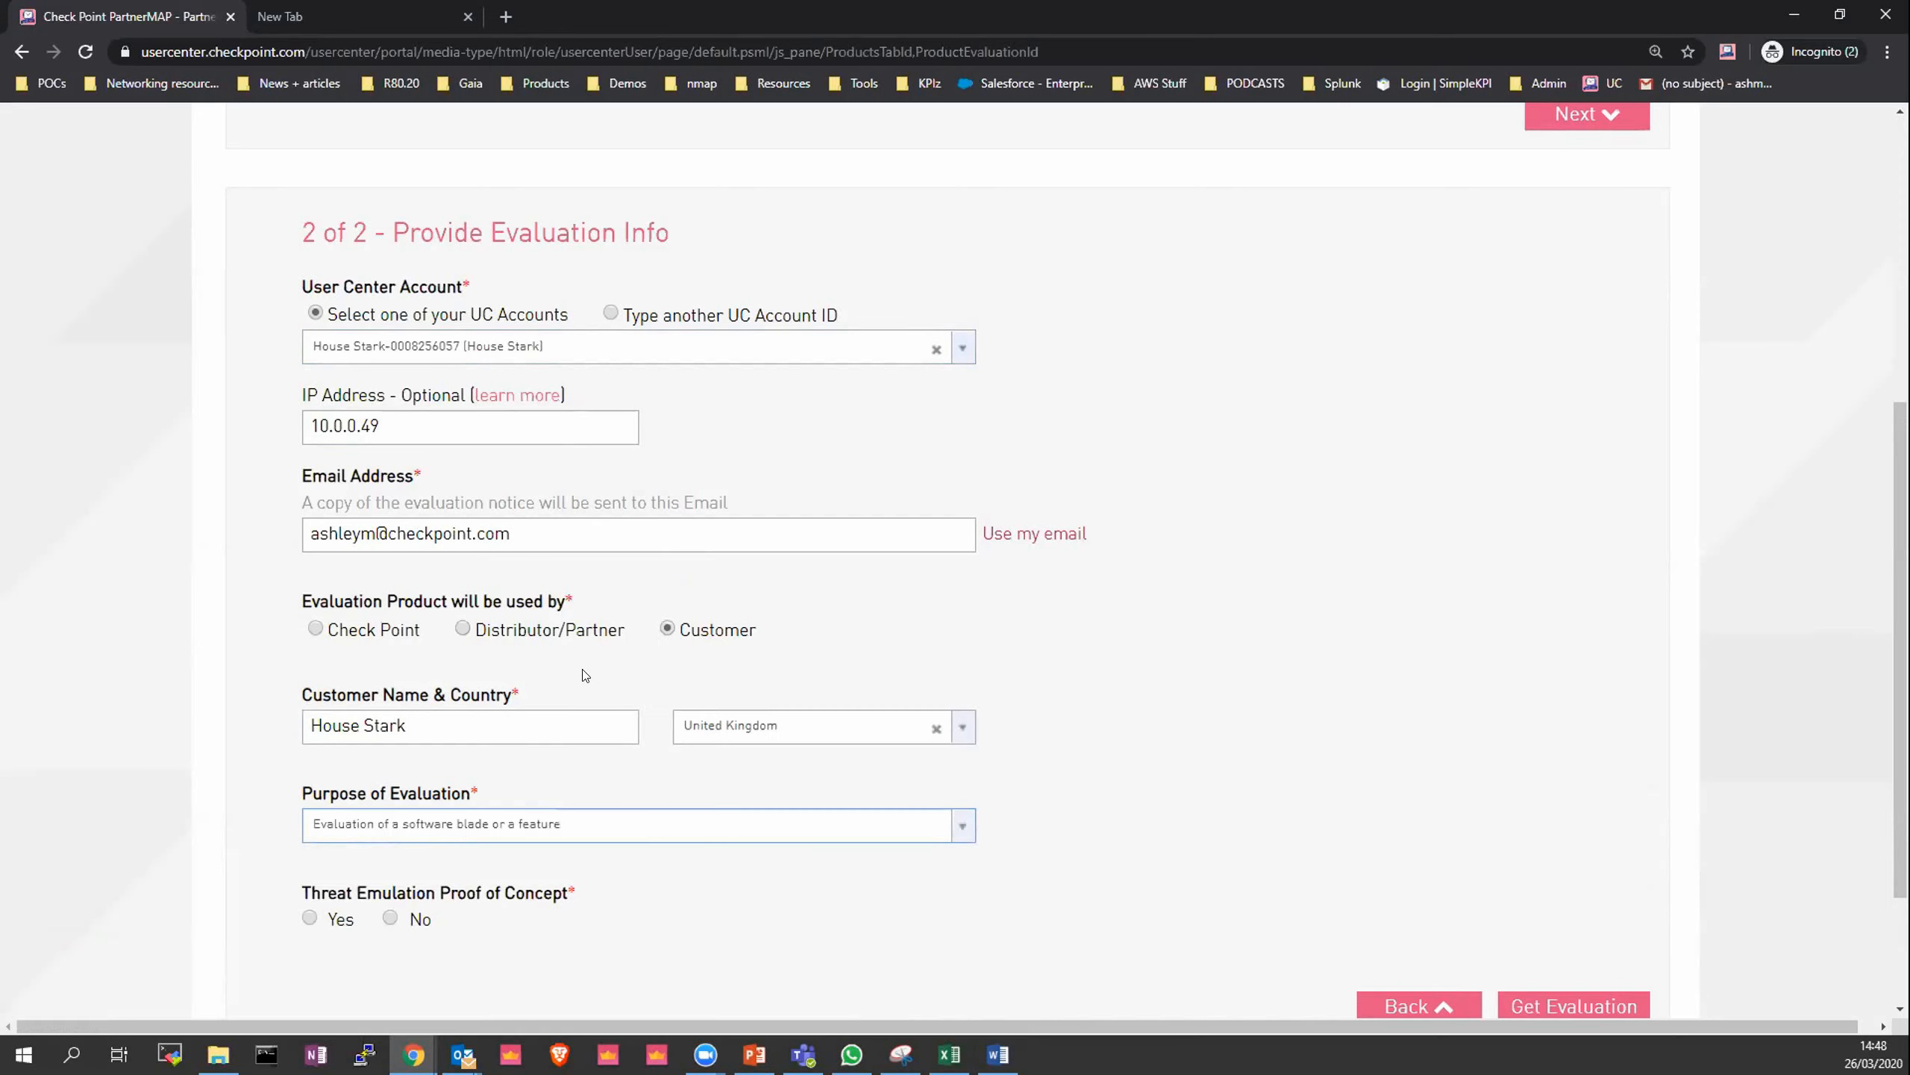
pyautogui.click(388, 918)
# - Submit the form to get the evaluation
pyautogui.scroll(-1, 1536, 856)
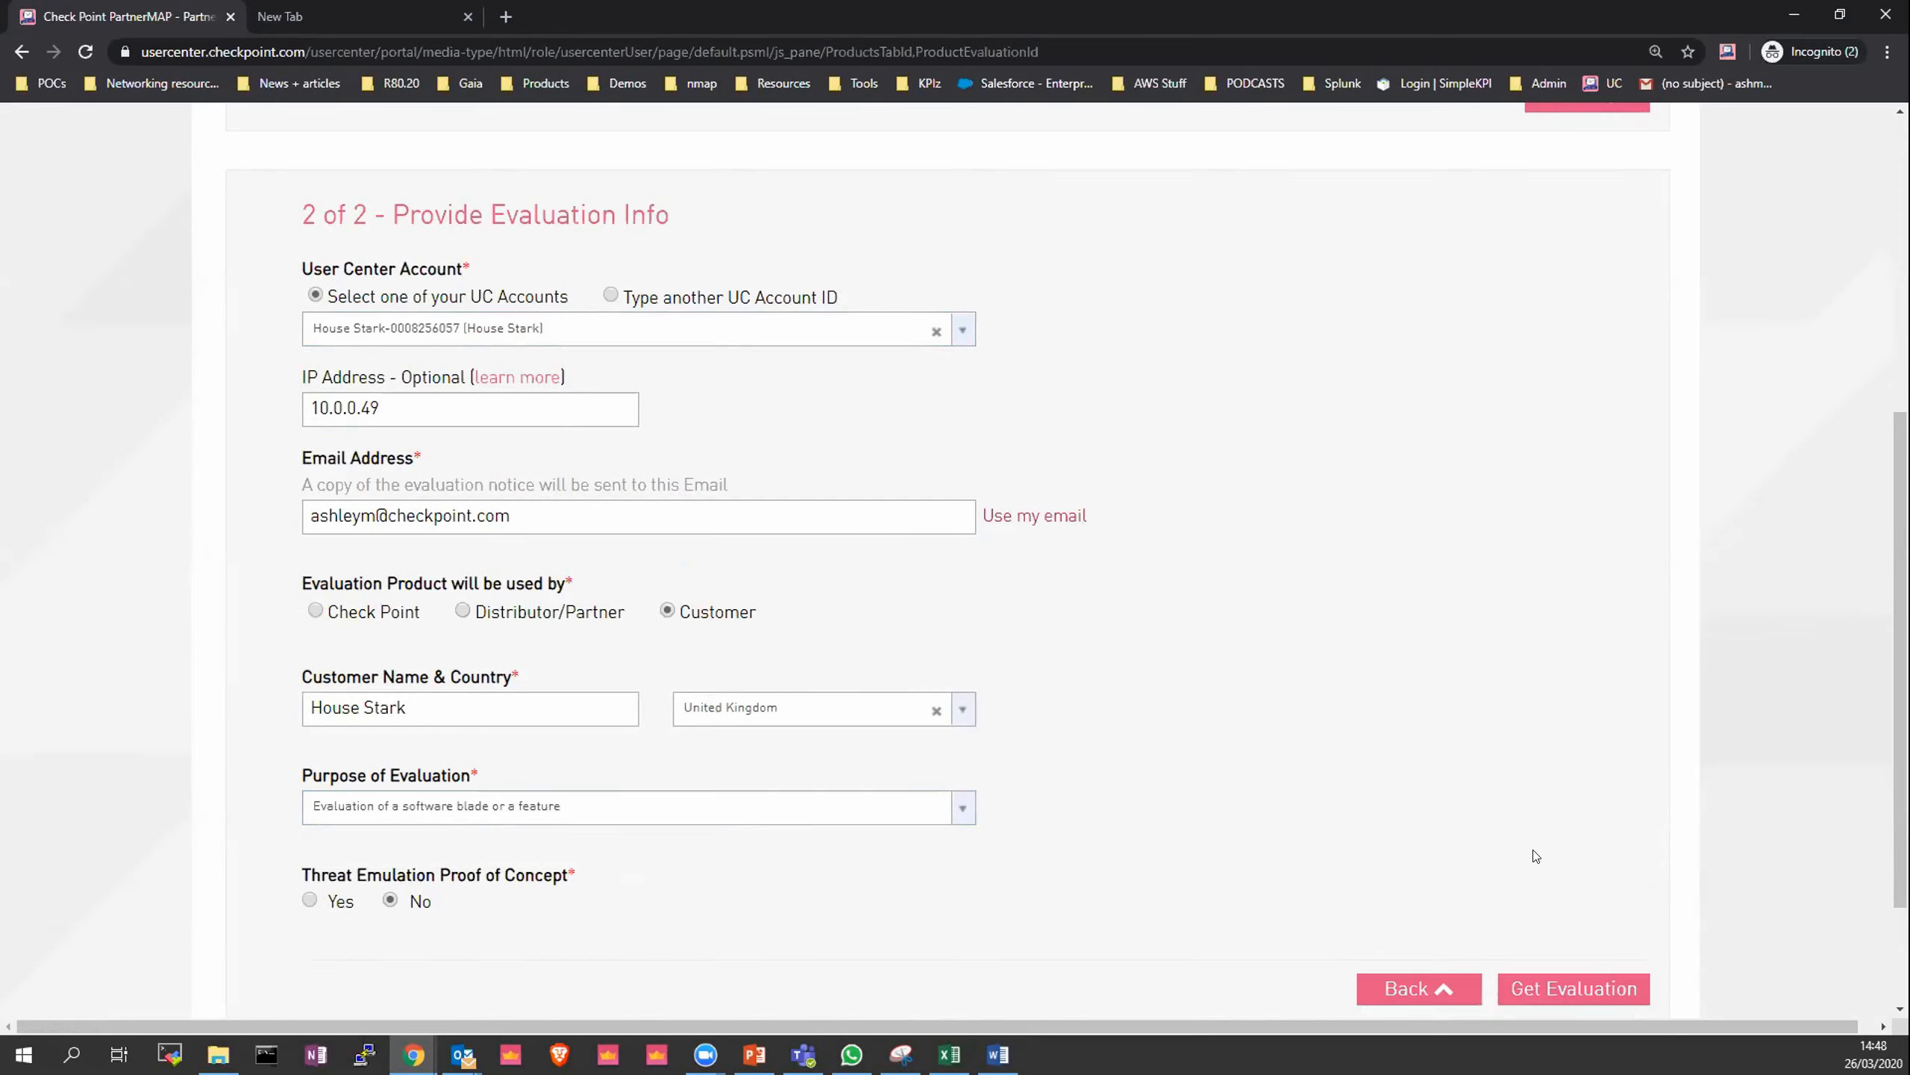
pyautogui.scroll(-2, 1536, 856)
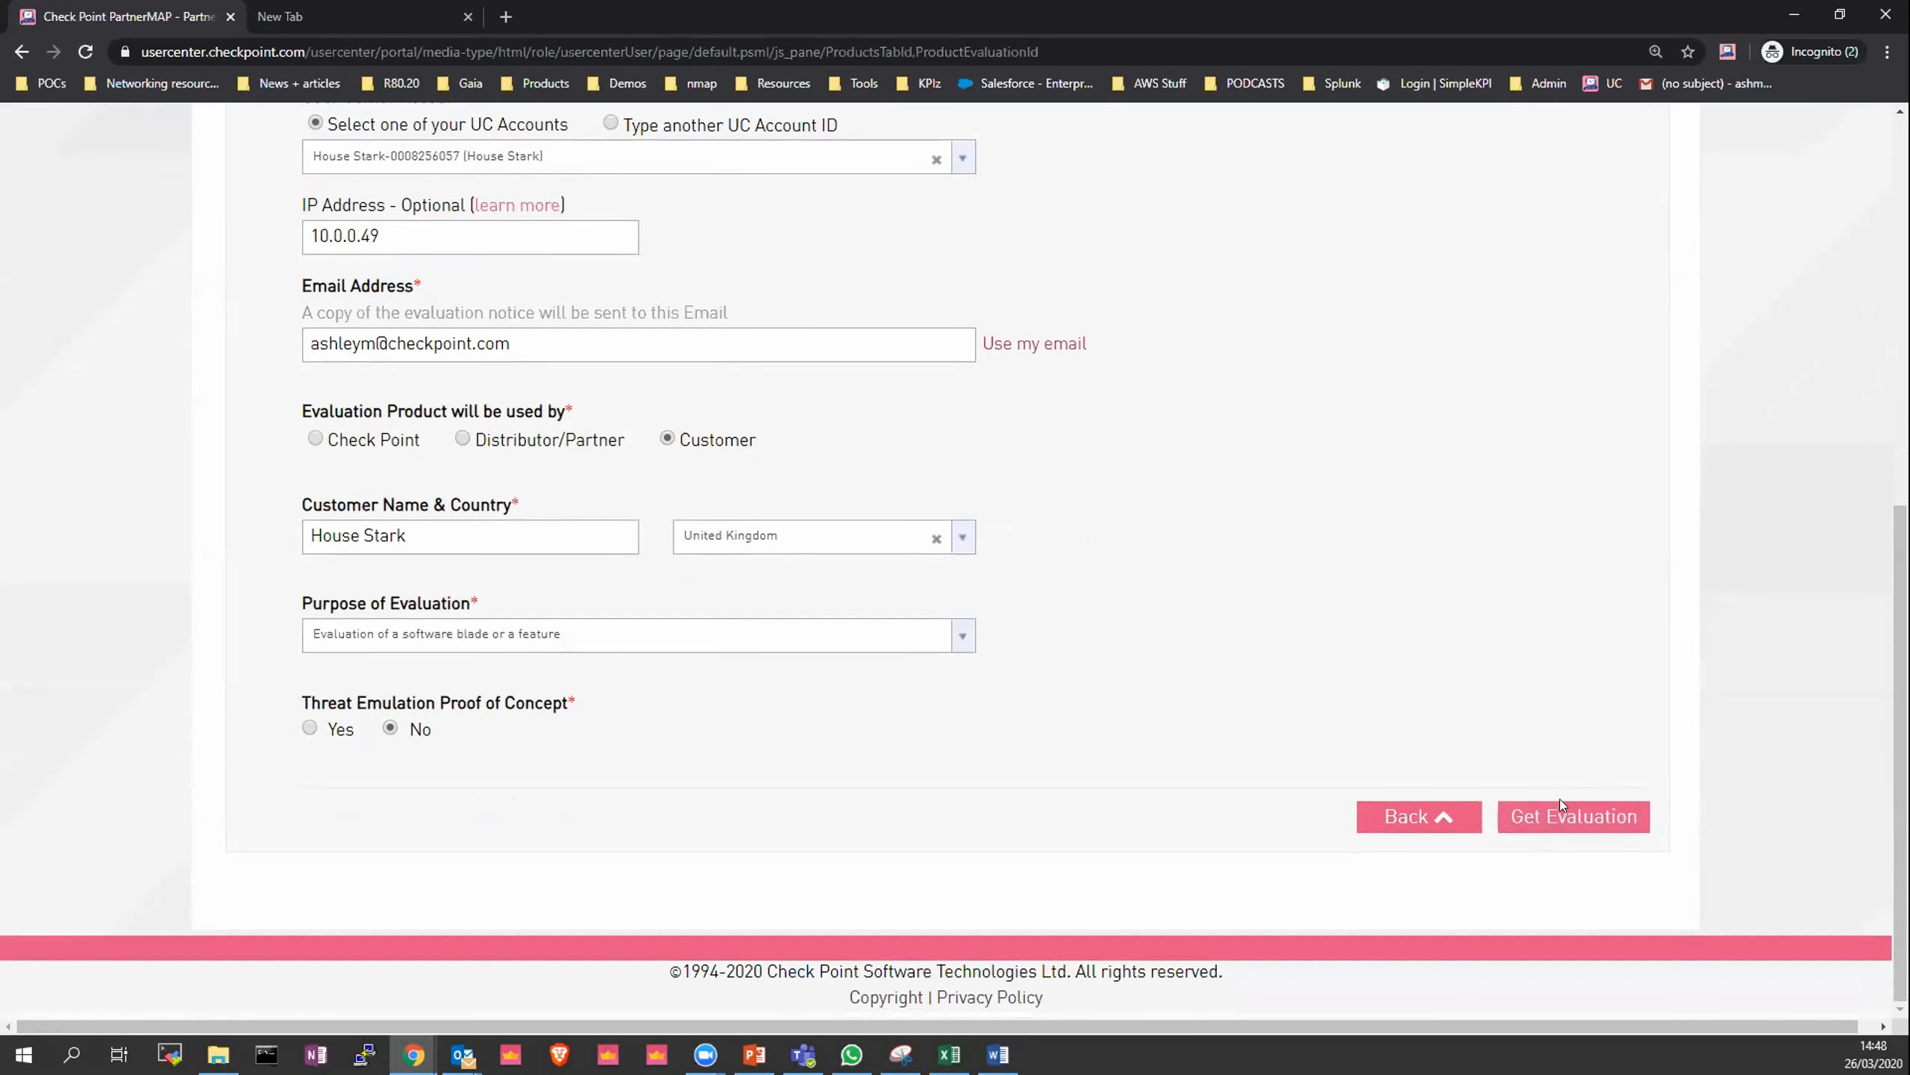
pyautogui.click(1564, 807)
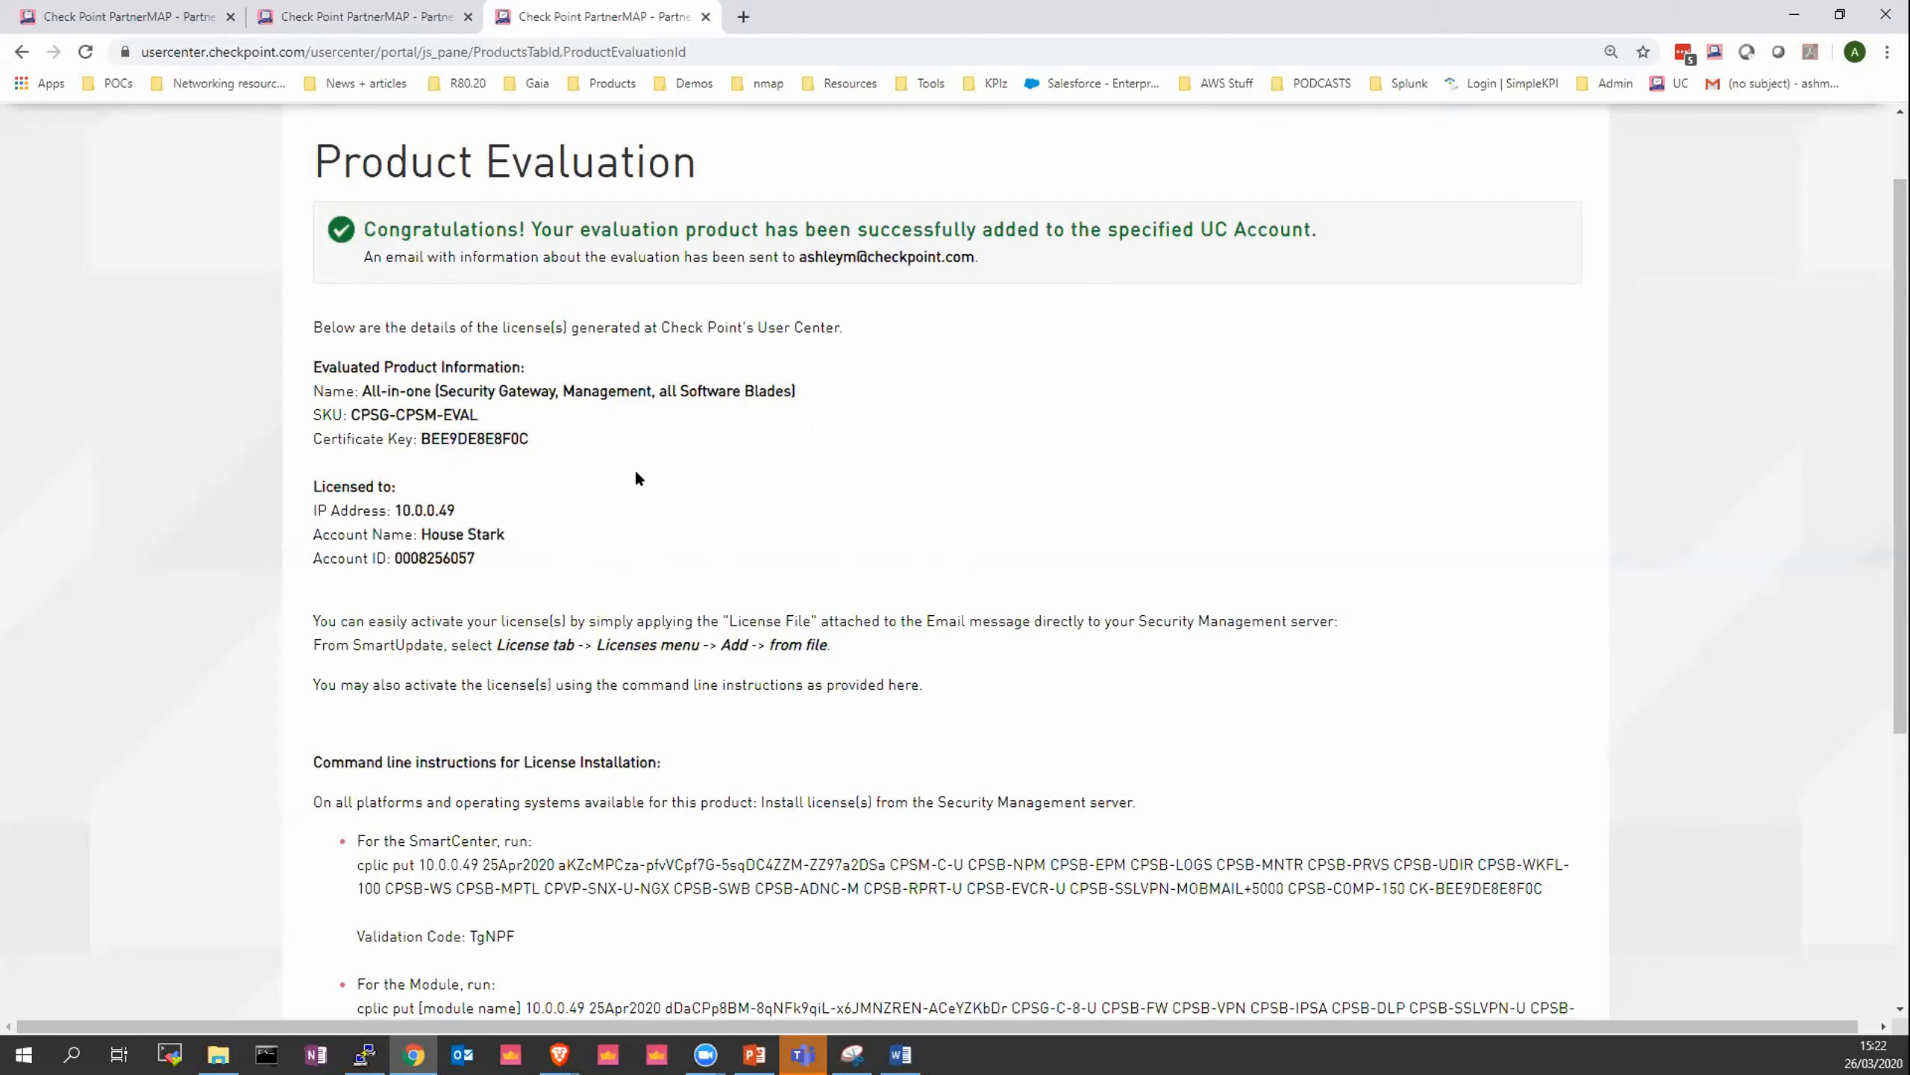
# - Review the evaluations list in Product Center, checking the IP of the new evaluation licences
pyautogui.click(337, 13)
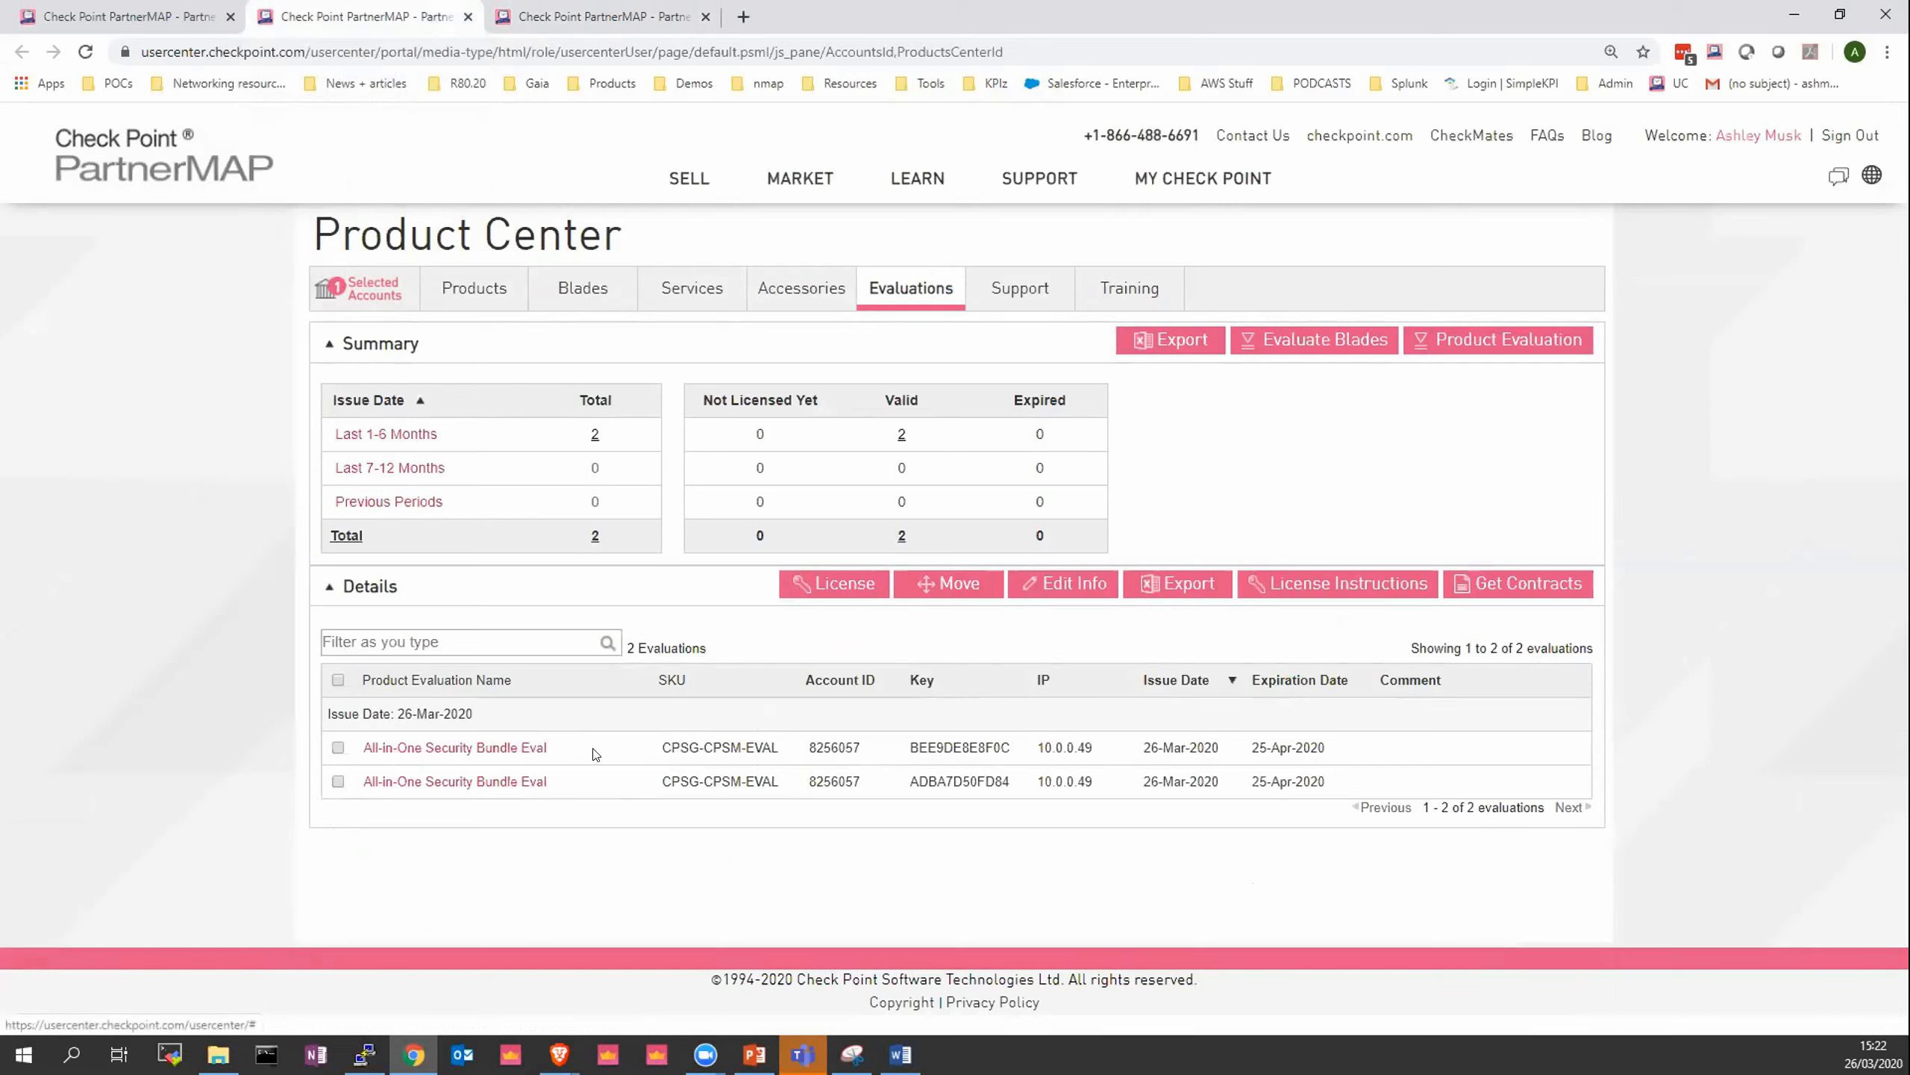
pyautogui.moveTo(1037, 747); pyautogui.dragTo(1087, 753)
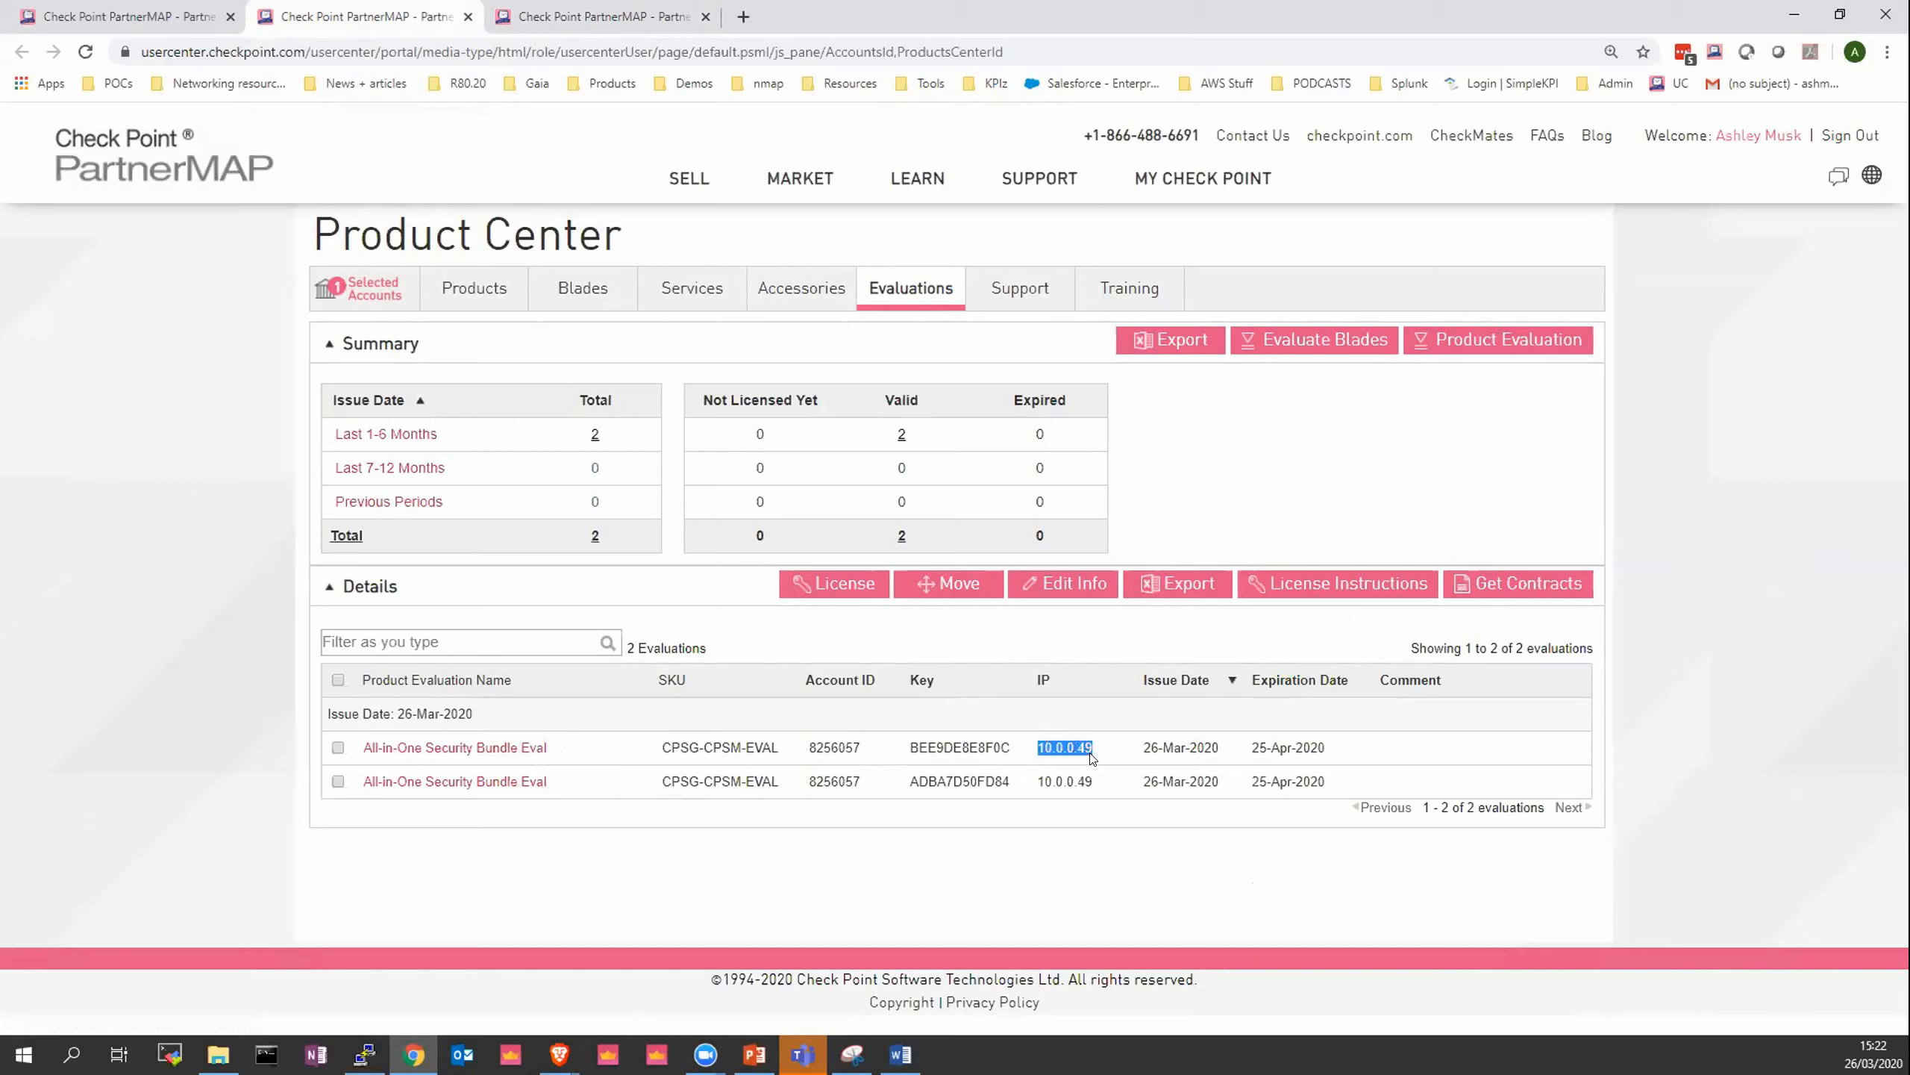
pyautogui.click(1106, 751)
pyautogui.moveTo(1106, 749); pyautogui.dragTo(1031, 755)
pyautogui.click(1030, 754)
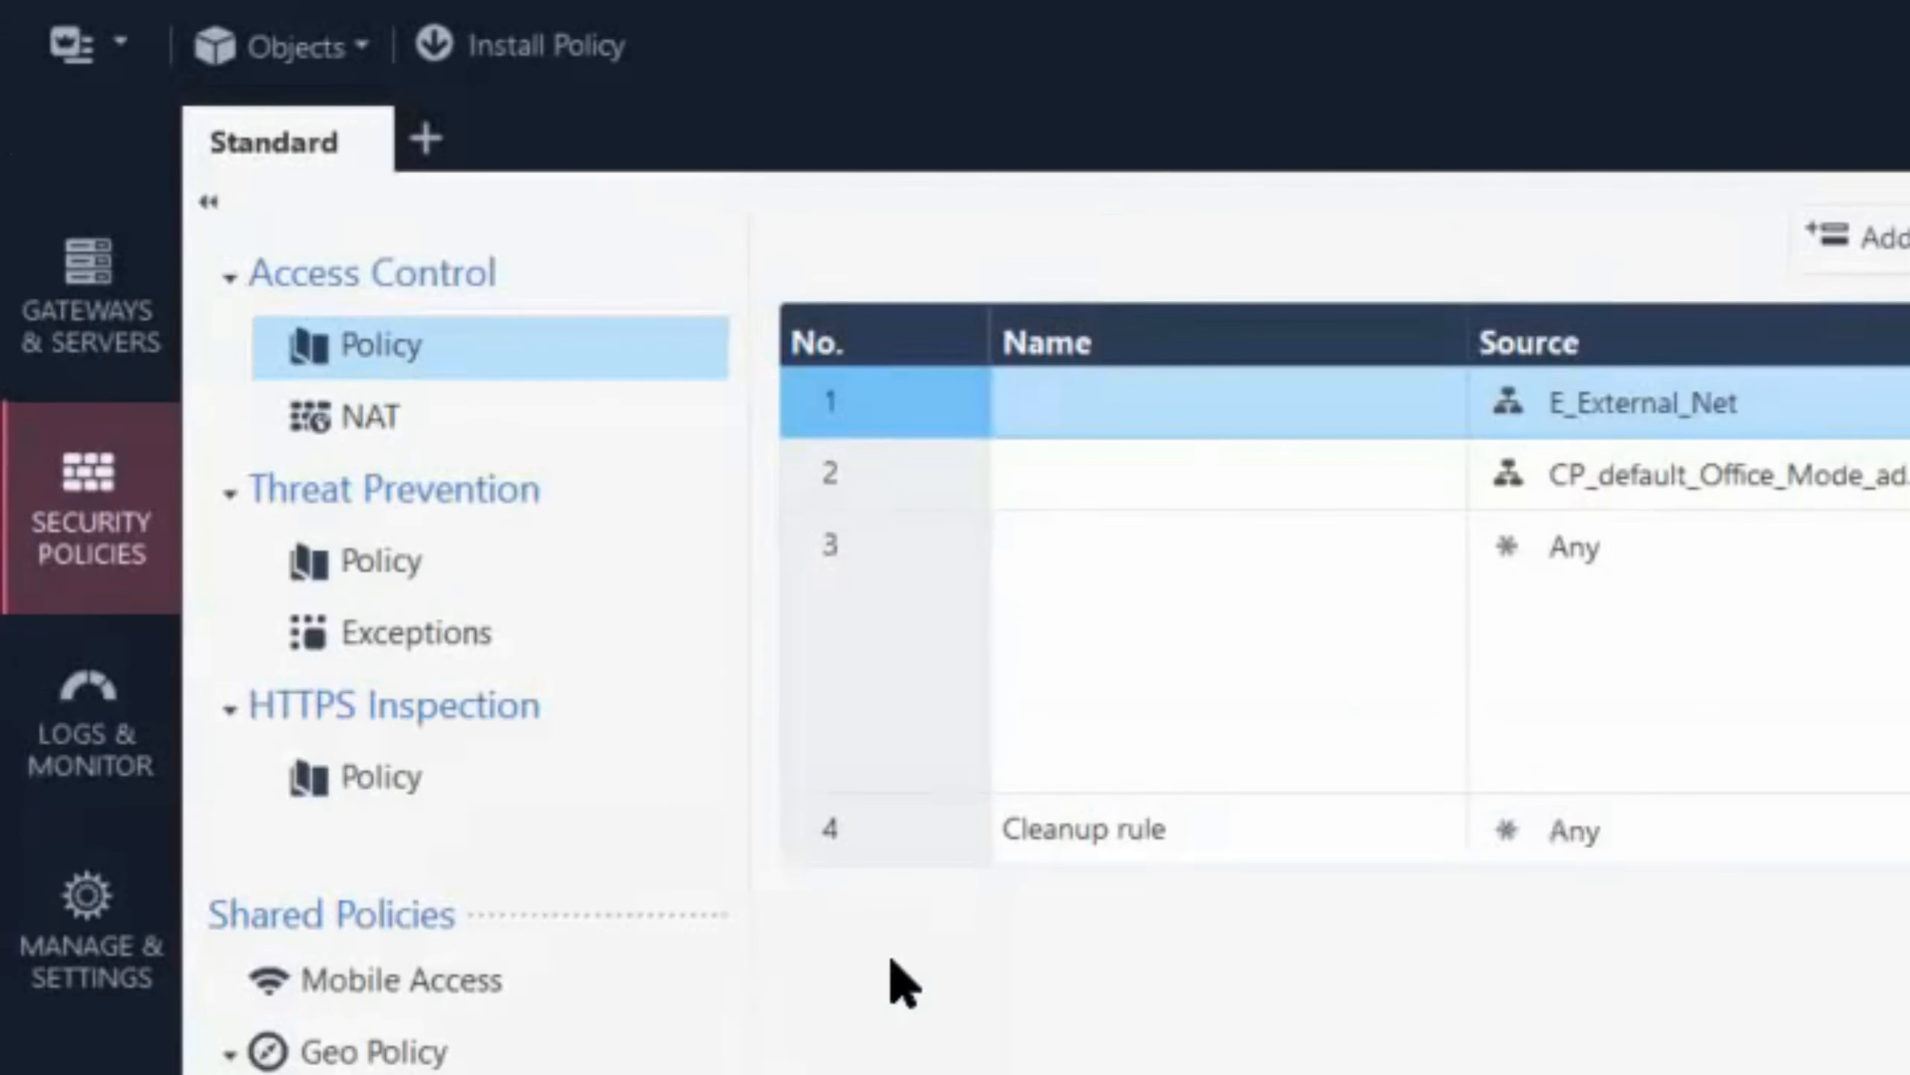
# - Open SmartUpdate to manage licenses and packages, dismissing the open license file chooser
pyautogui.click(120, 45)
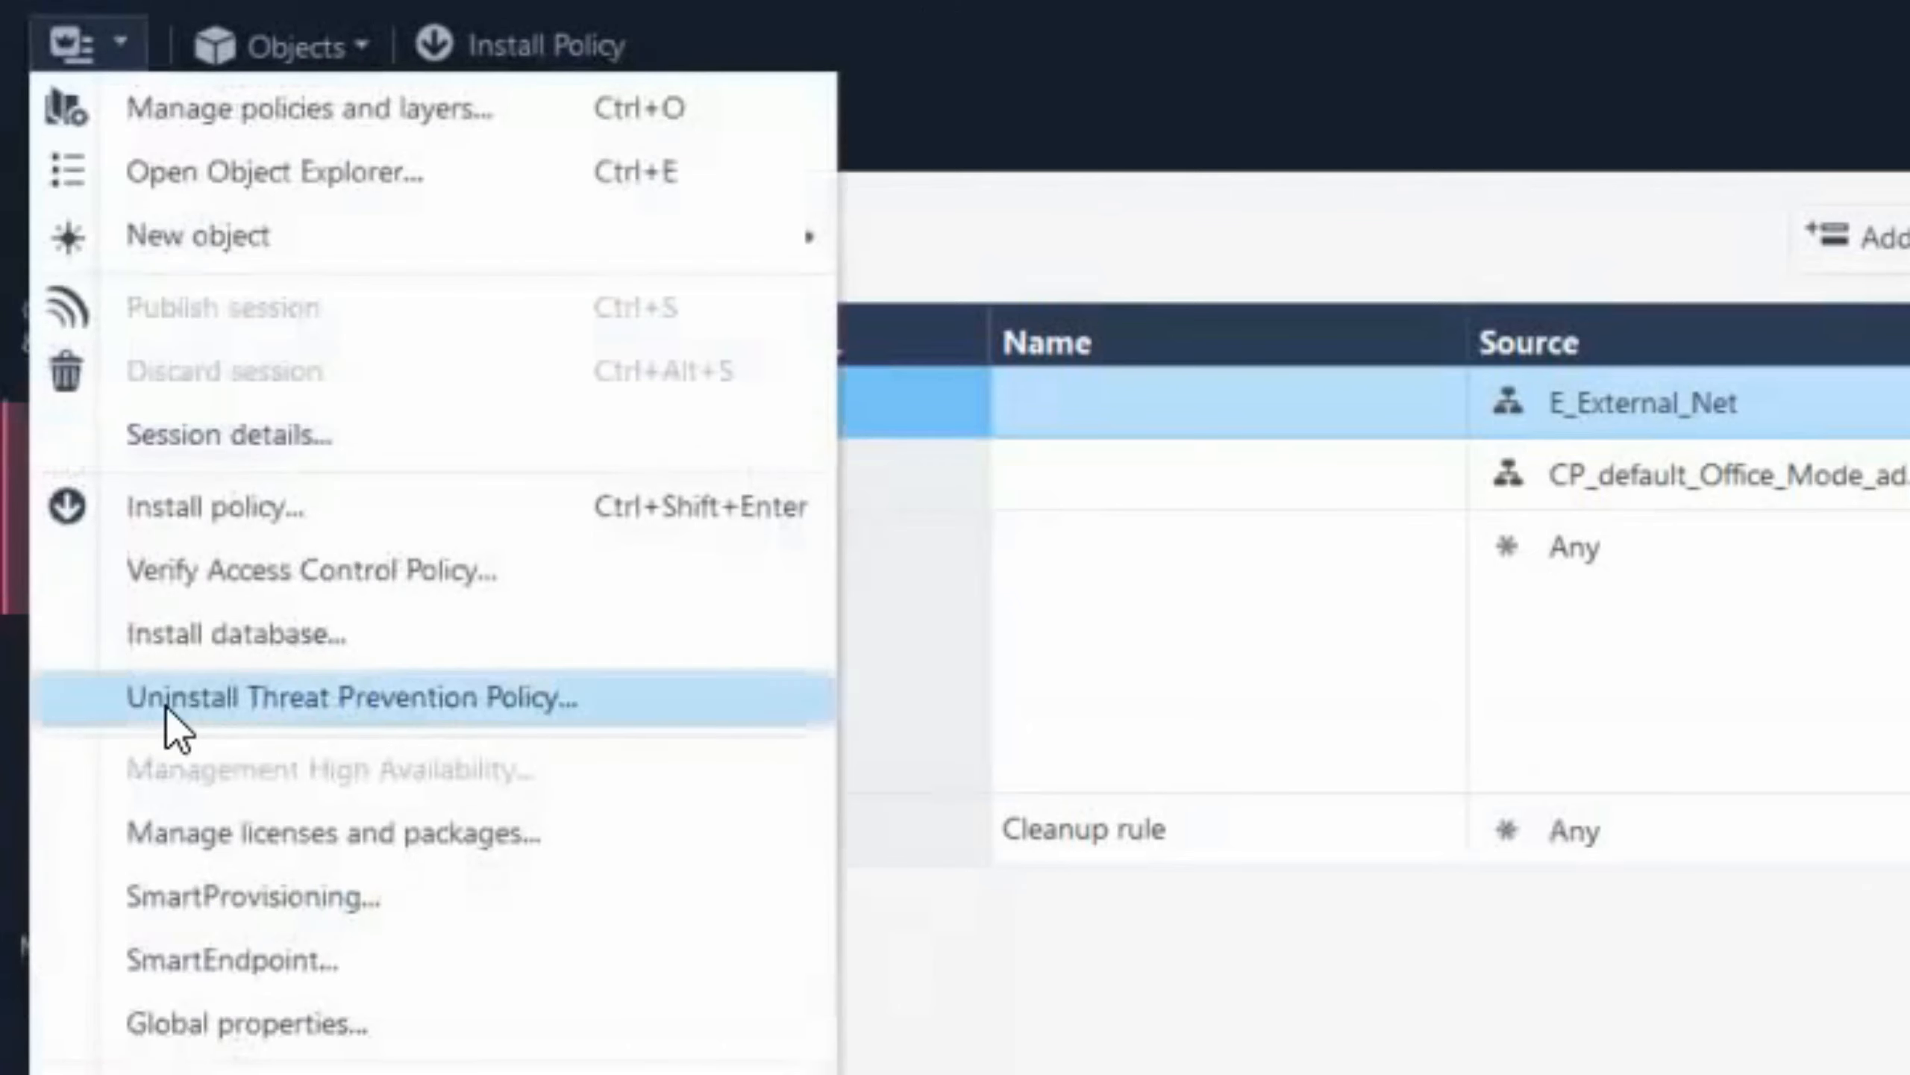
pyautogui.click(267, 839)
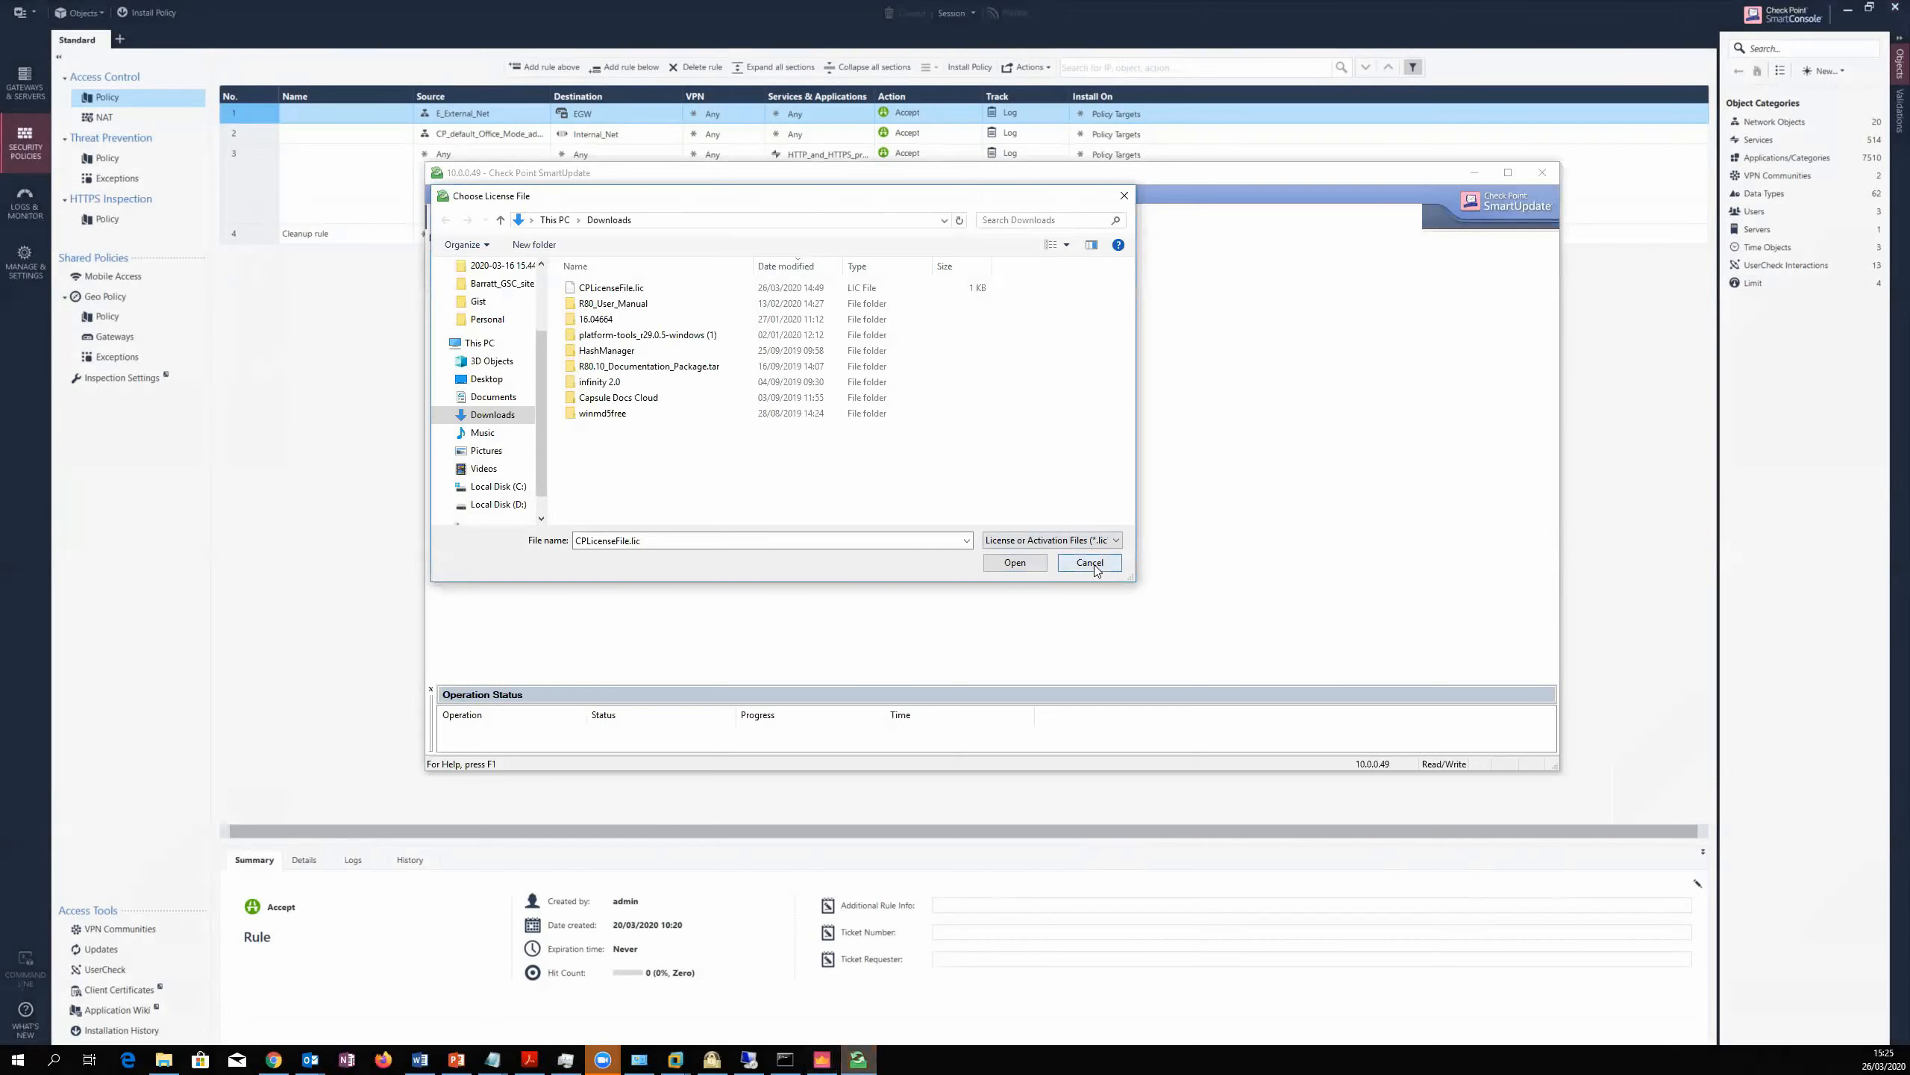
pyautogui.click(1089, 562)
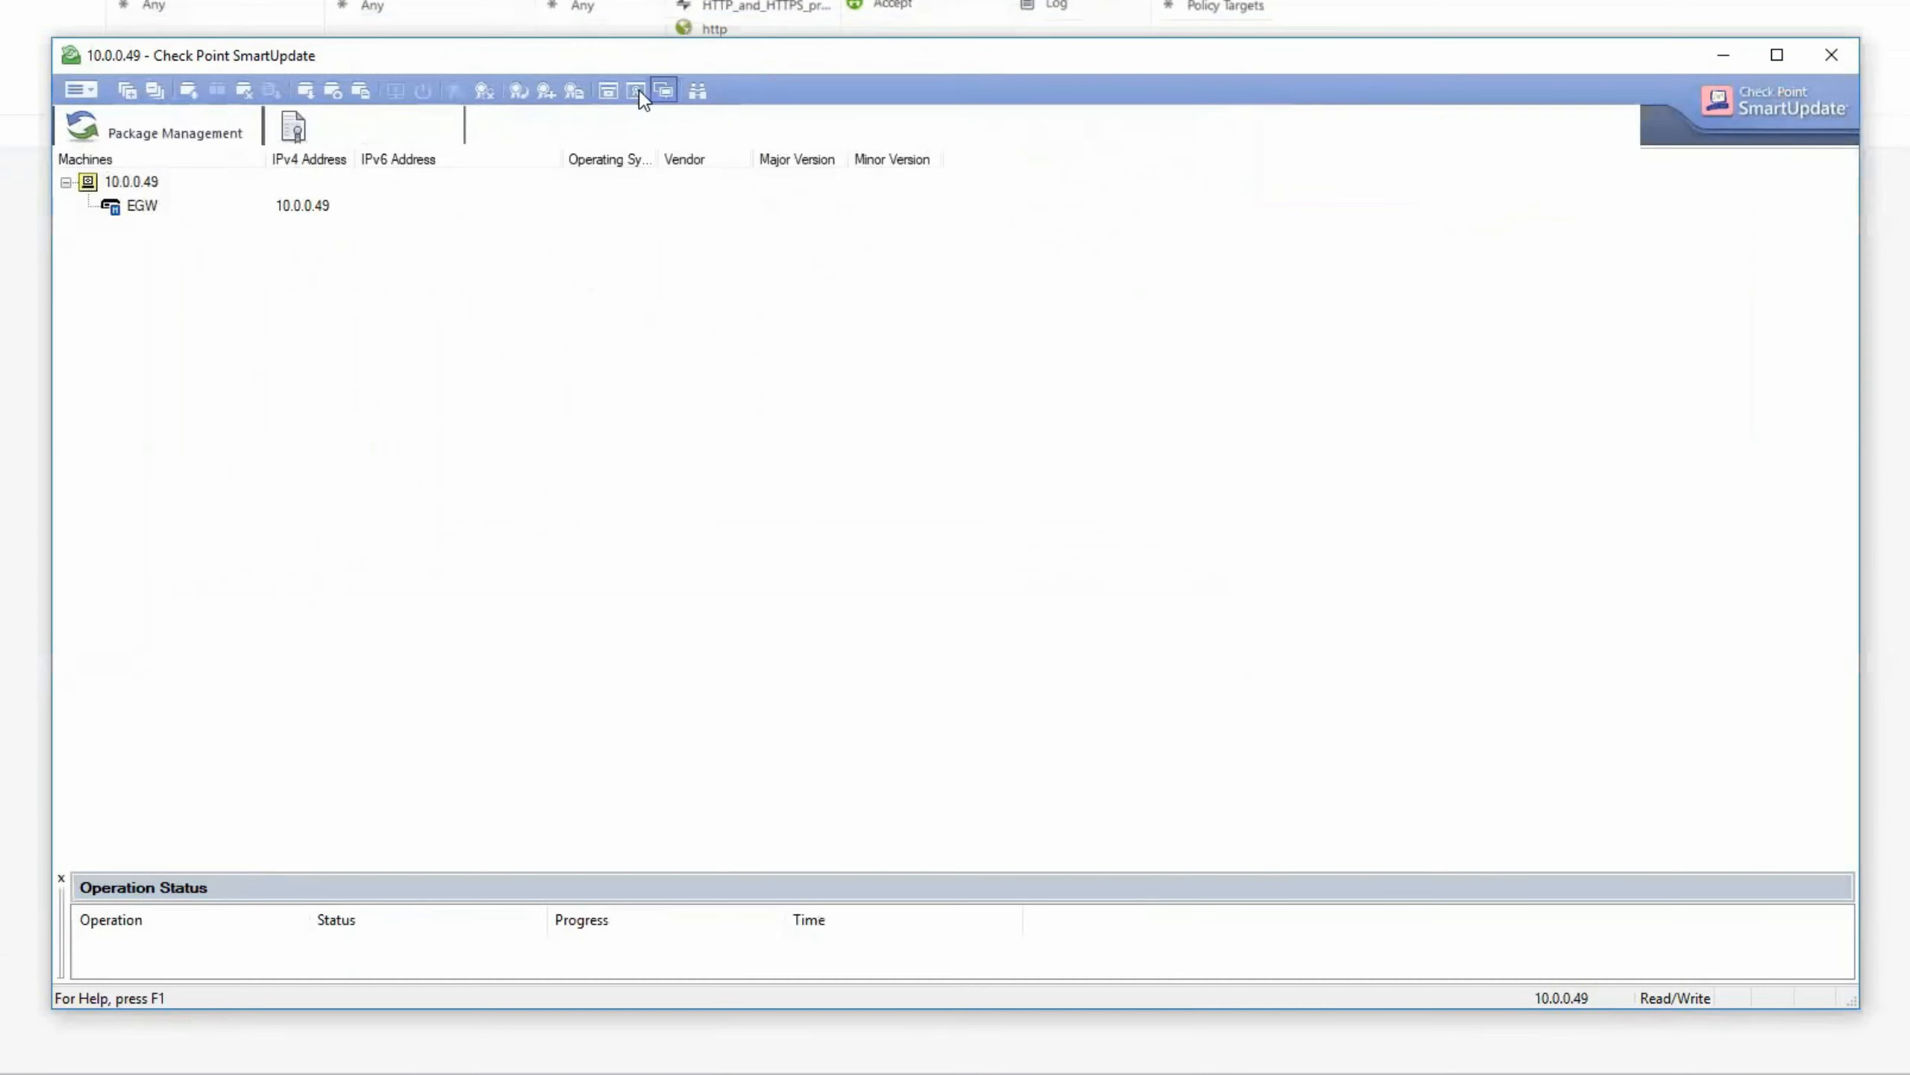
# - Add a license from file, importing CPLicenseFile.lic from Downloads, and acknowledge the import summary
pyautogui.click(90, 90)
pyautogui.moveTo(189, 232)
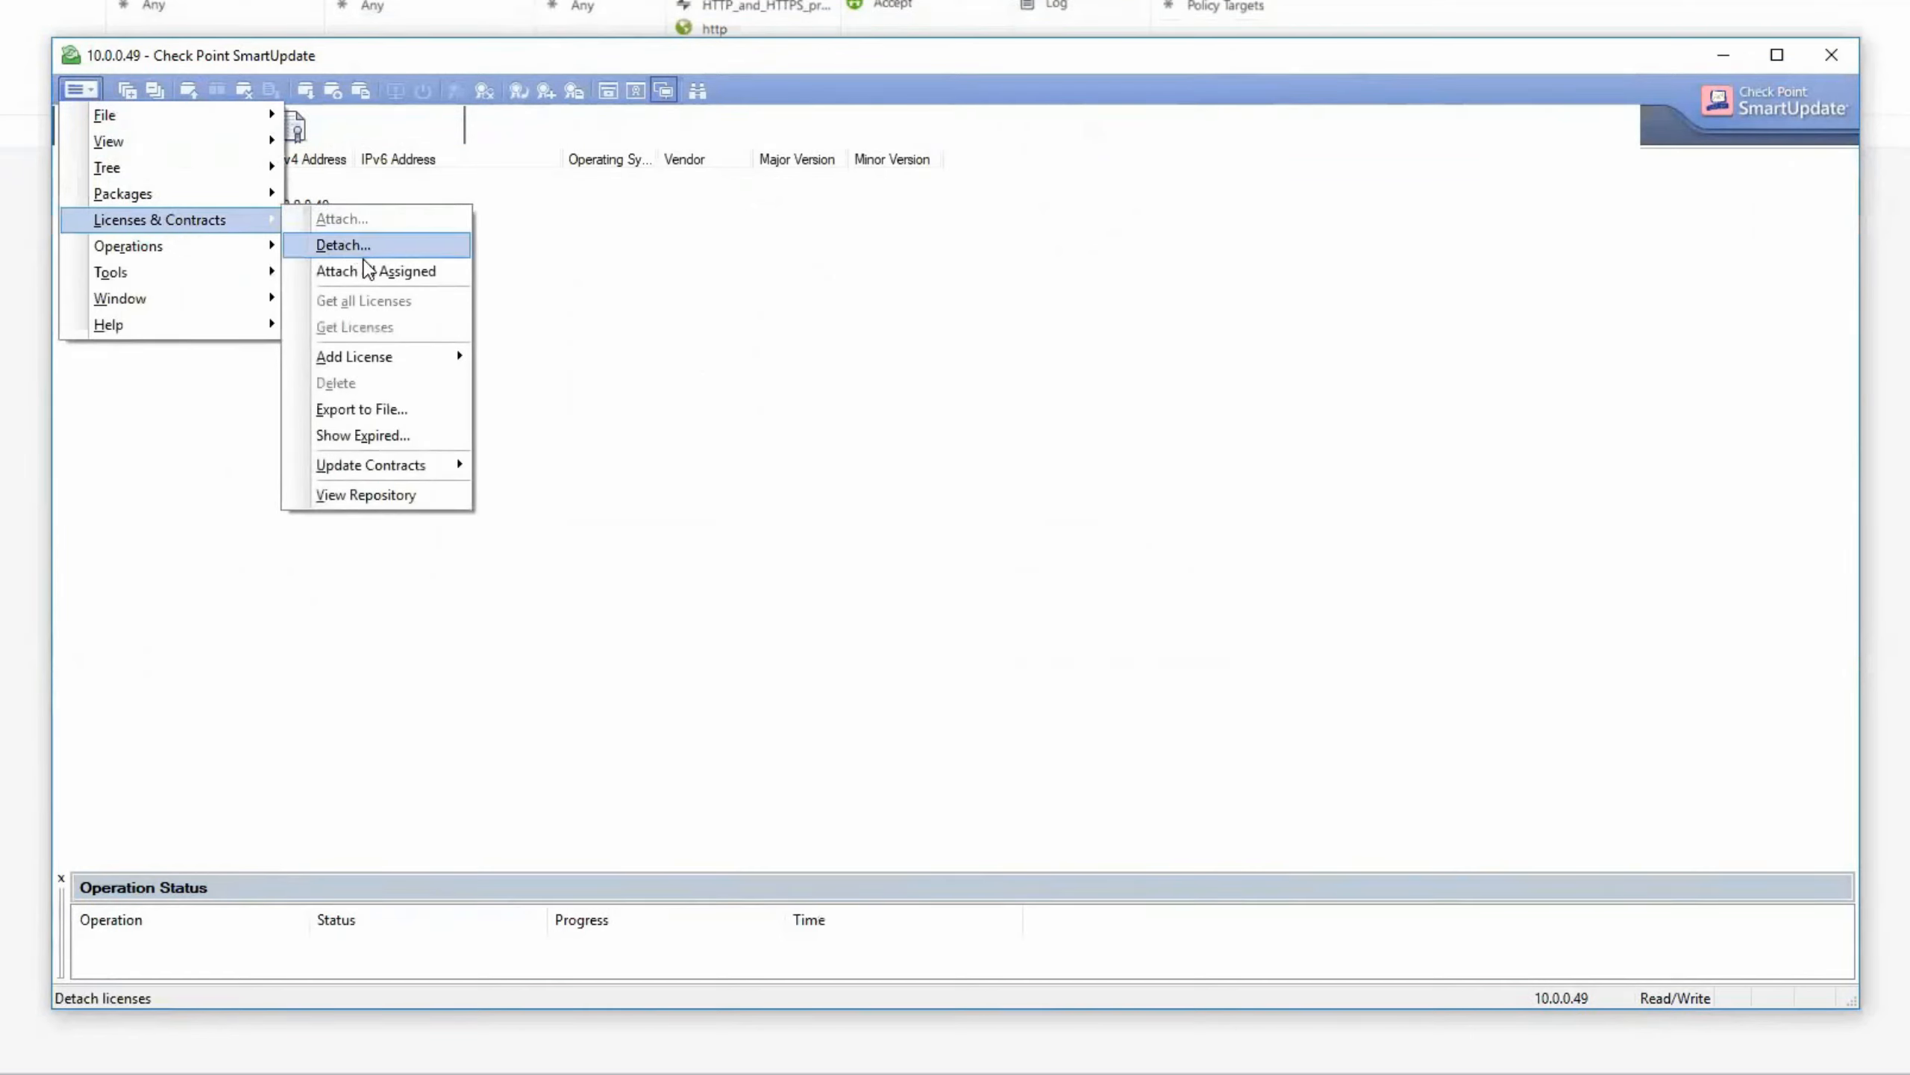
pyautogui.moveTo(383, 357)
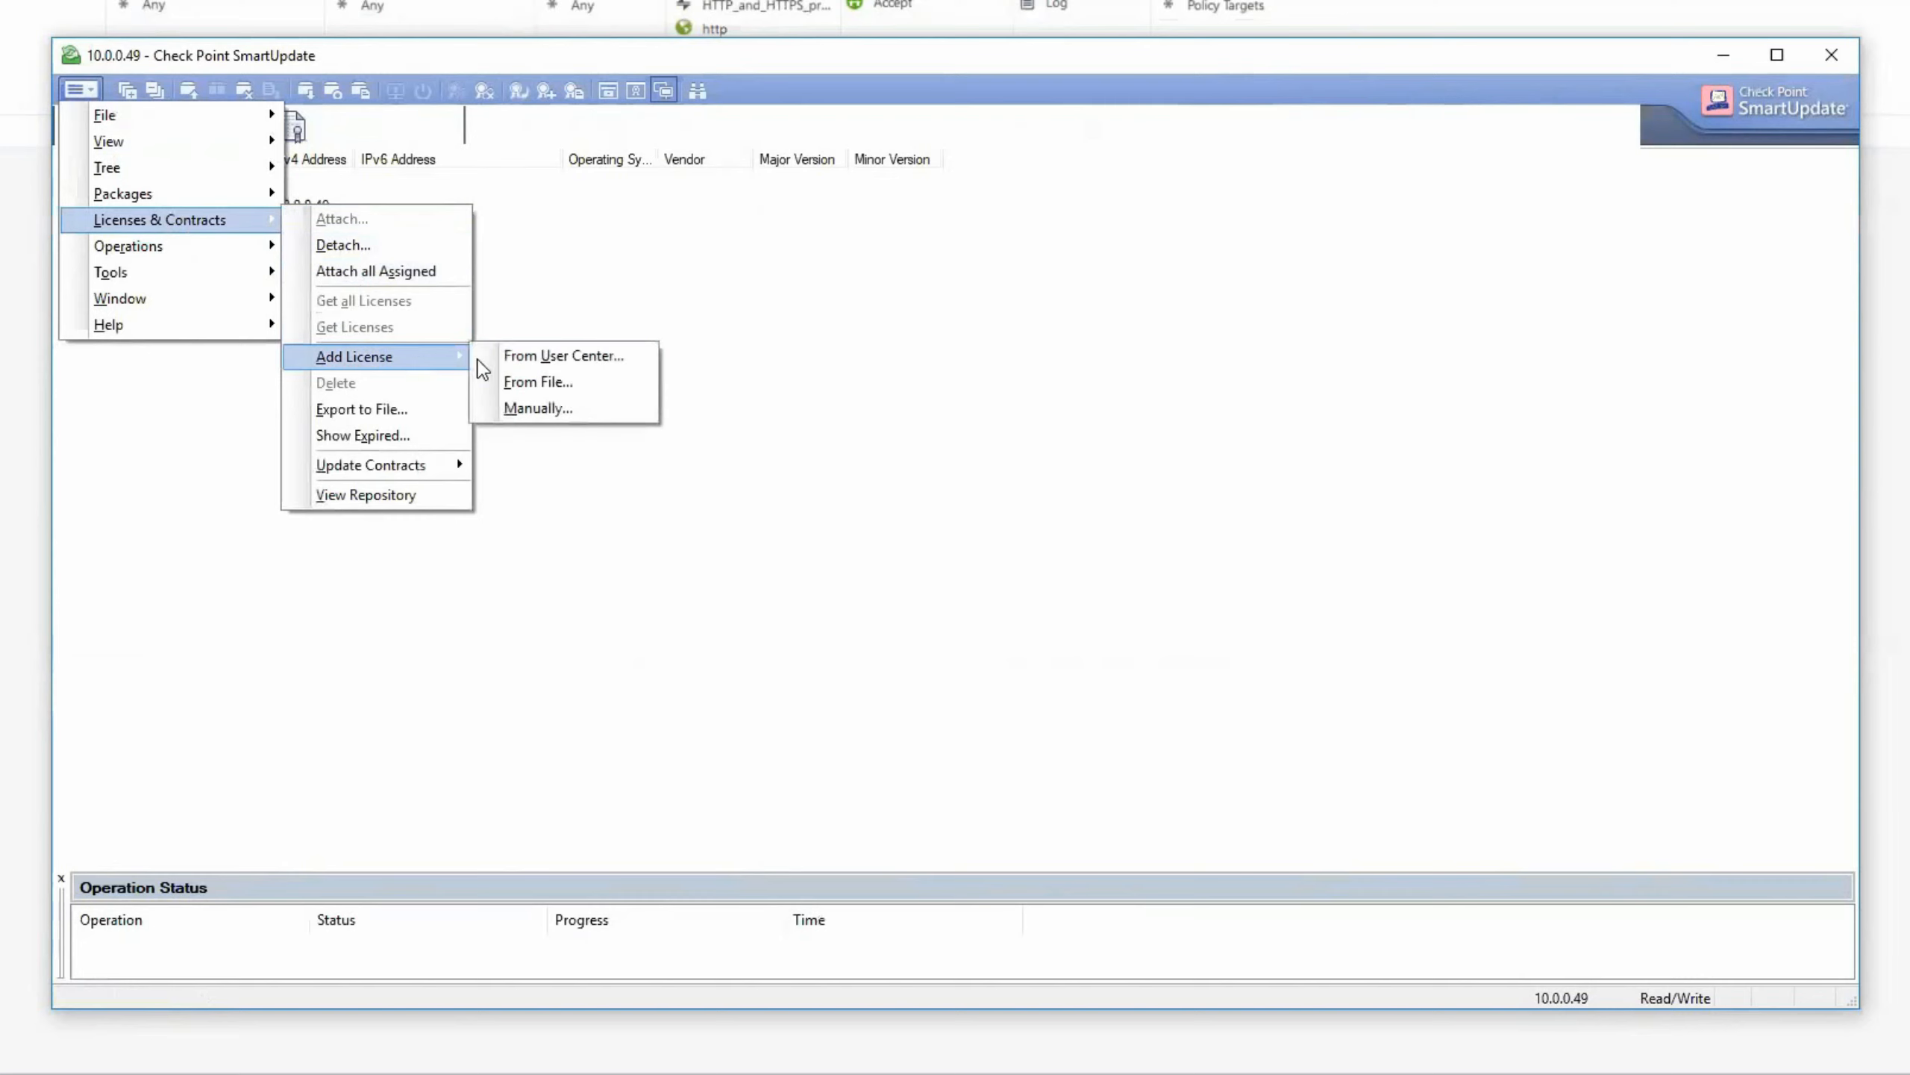
pyautogui.click(561, 383)
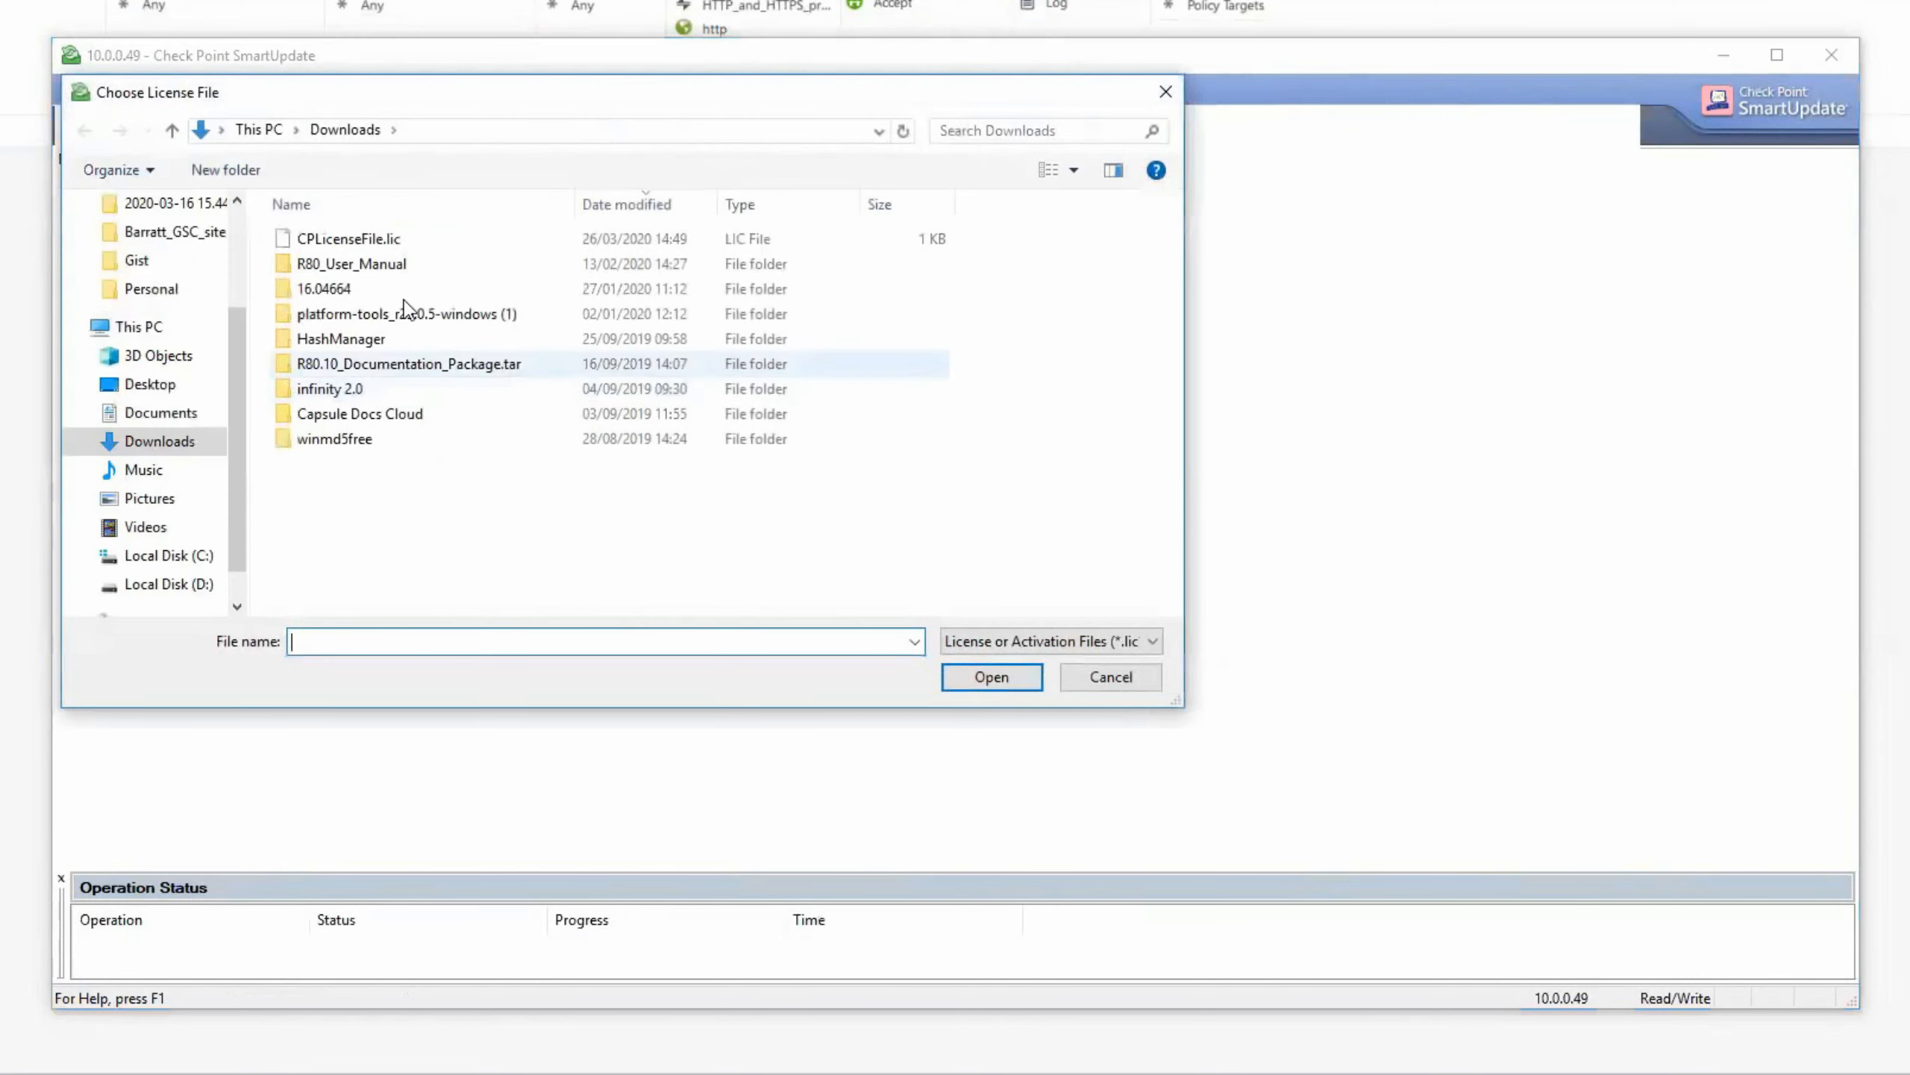
pyautogui.click(372, 245)
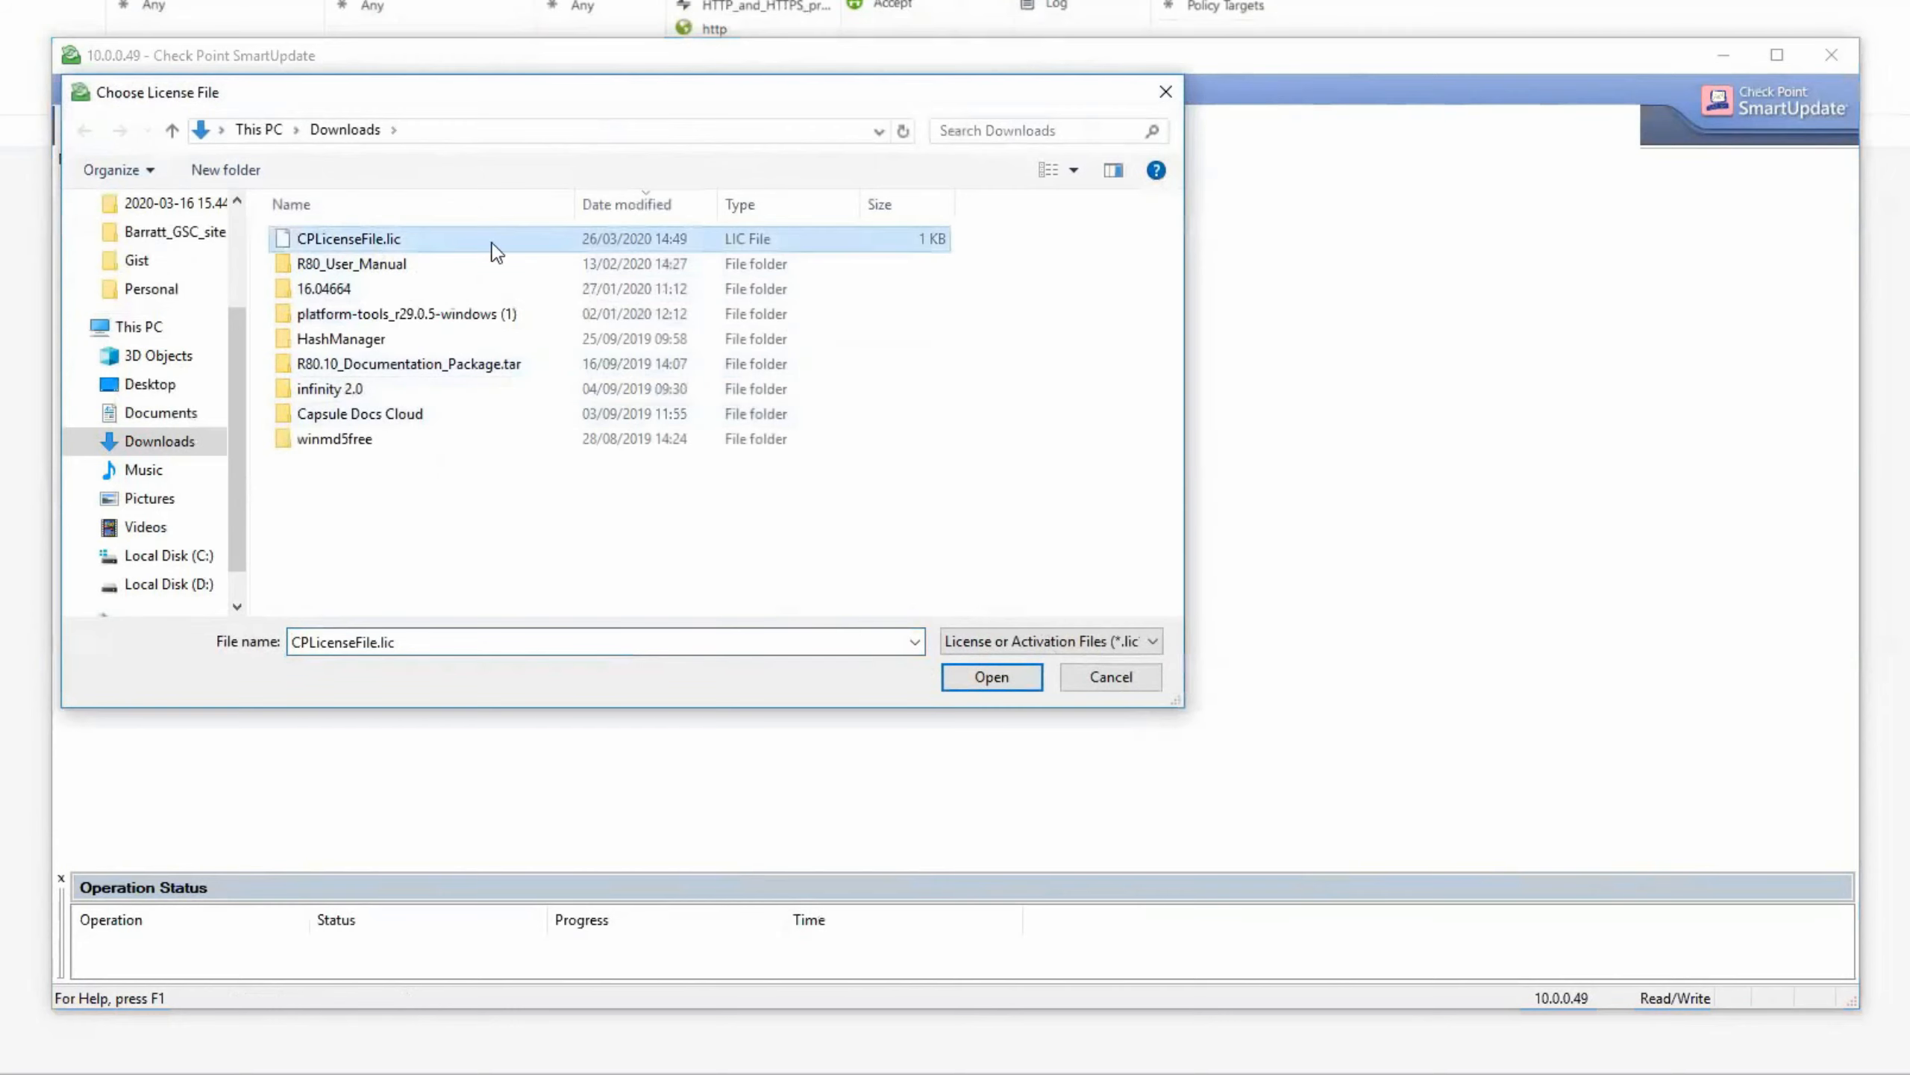
pyautogui.click(991, 676)
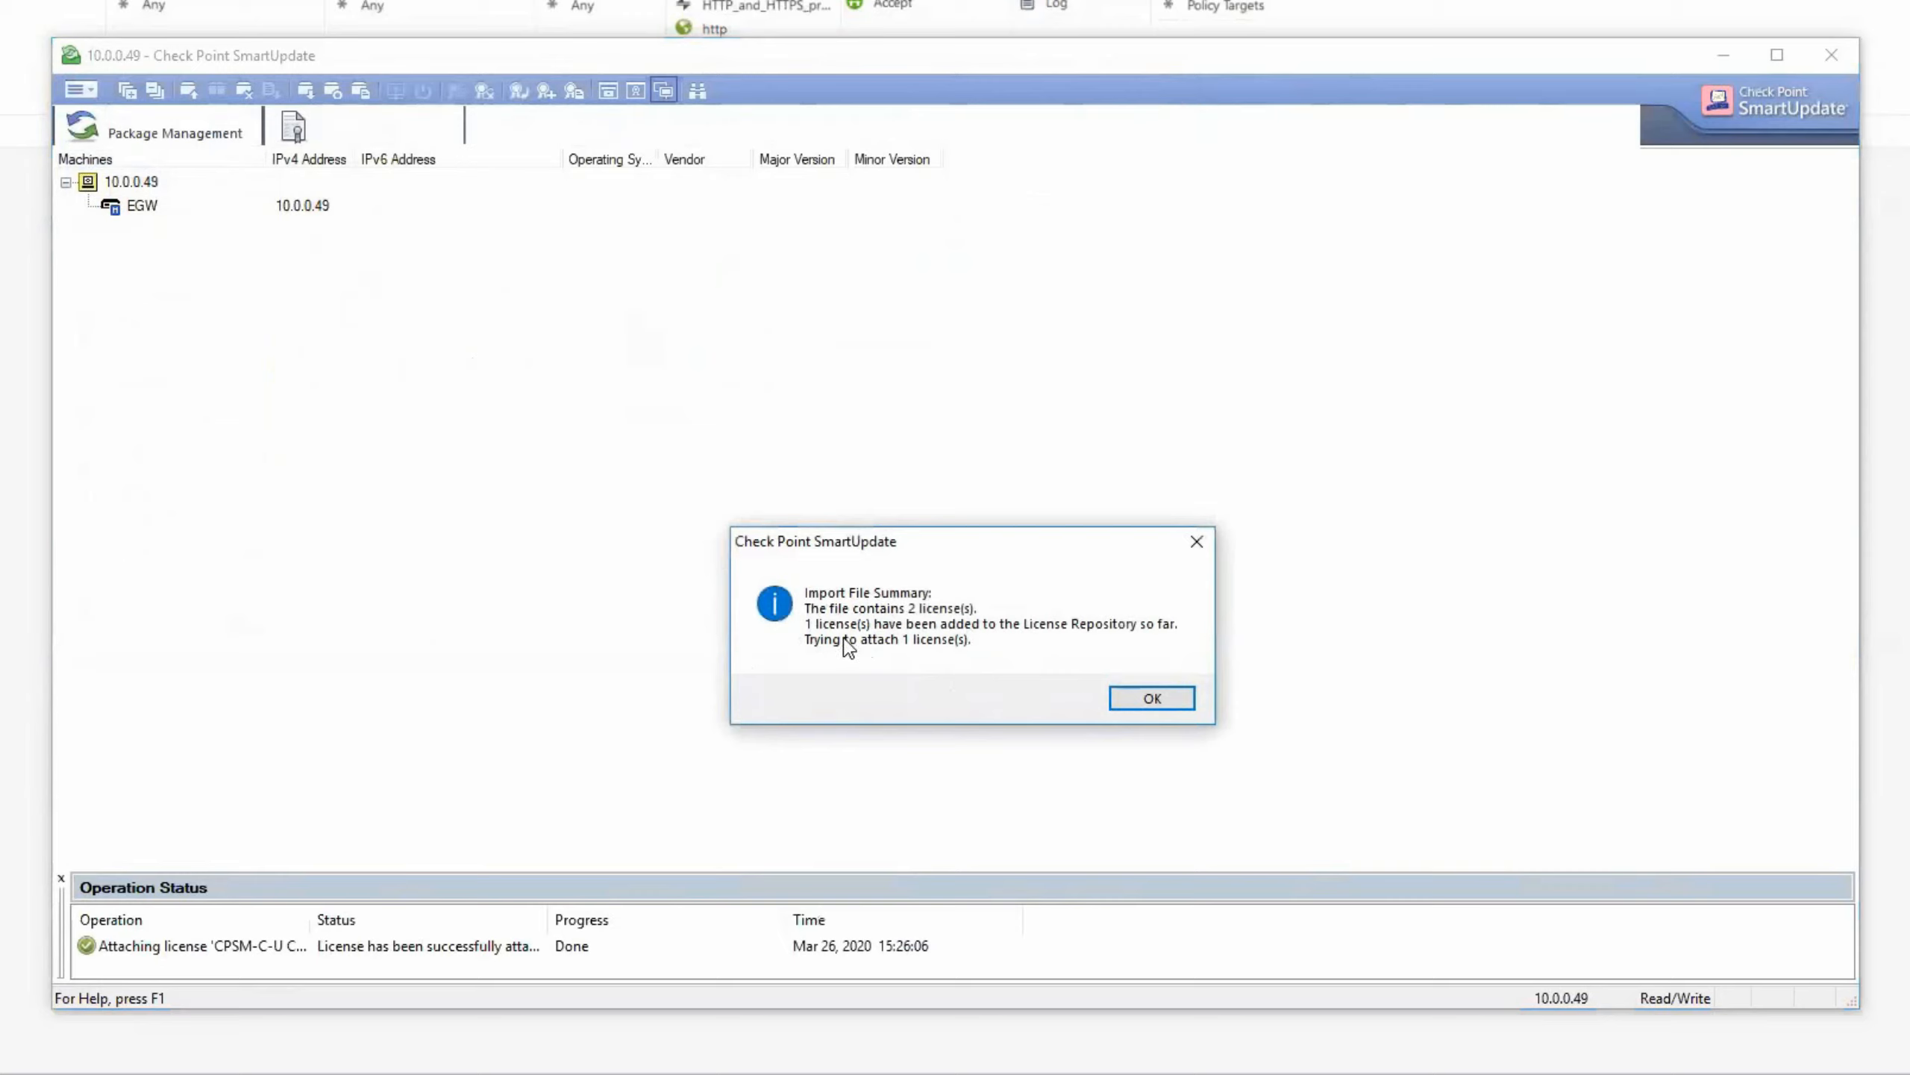
pyautogui.click(1171, 701)
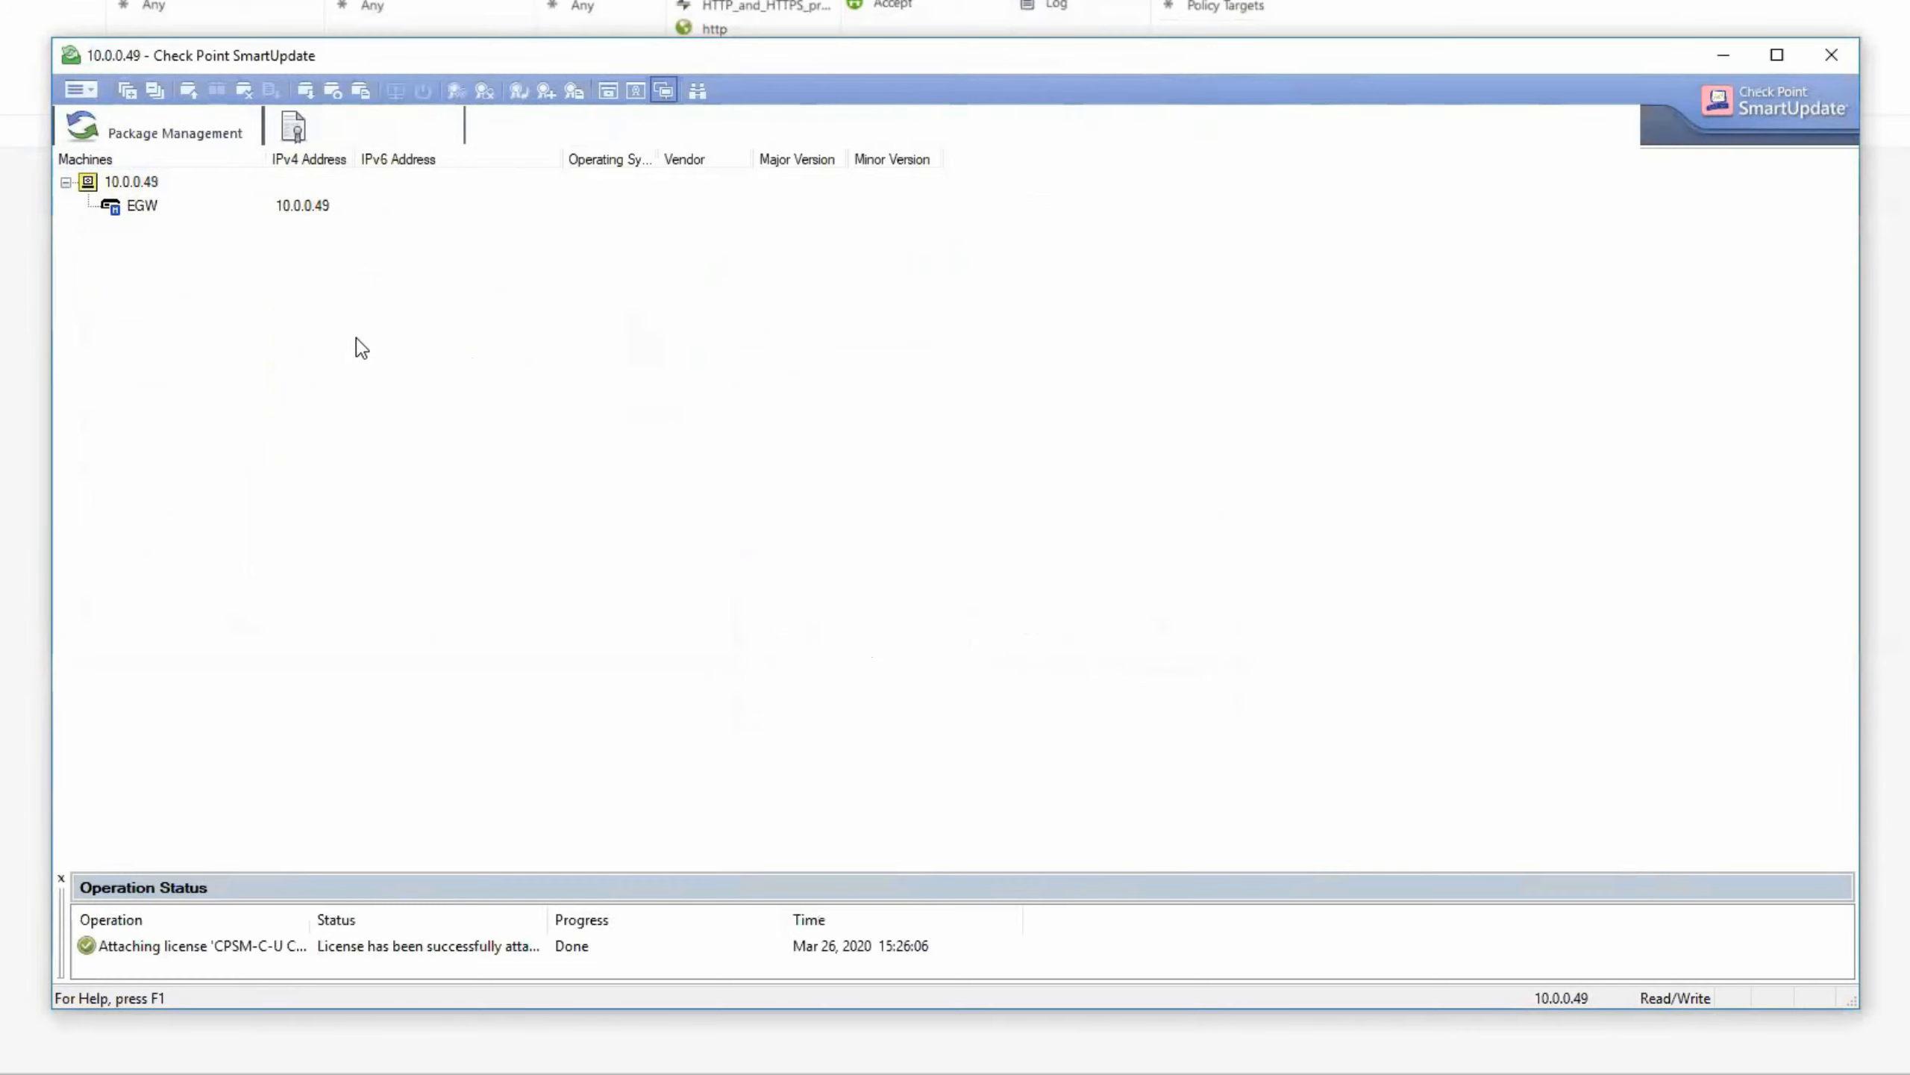
# - In Licenses & Contracts, attach the CPSG-C-8-U license to the EGW gateway
pyautogui.click(382, 132)
pyautogui.click(140, 208)
pyautogui.rightClick(140, 210)
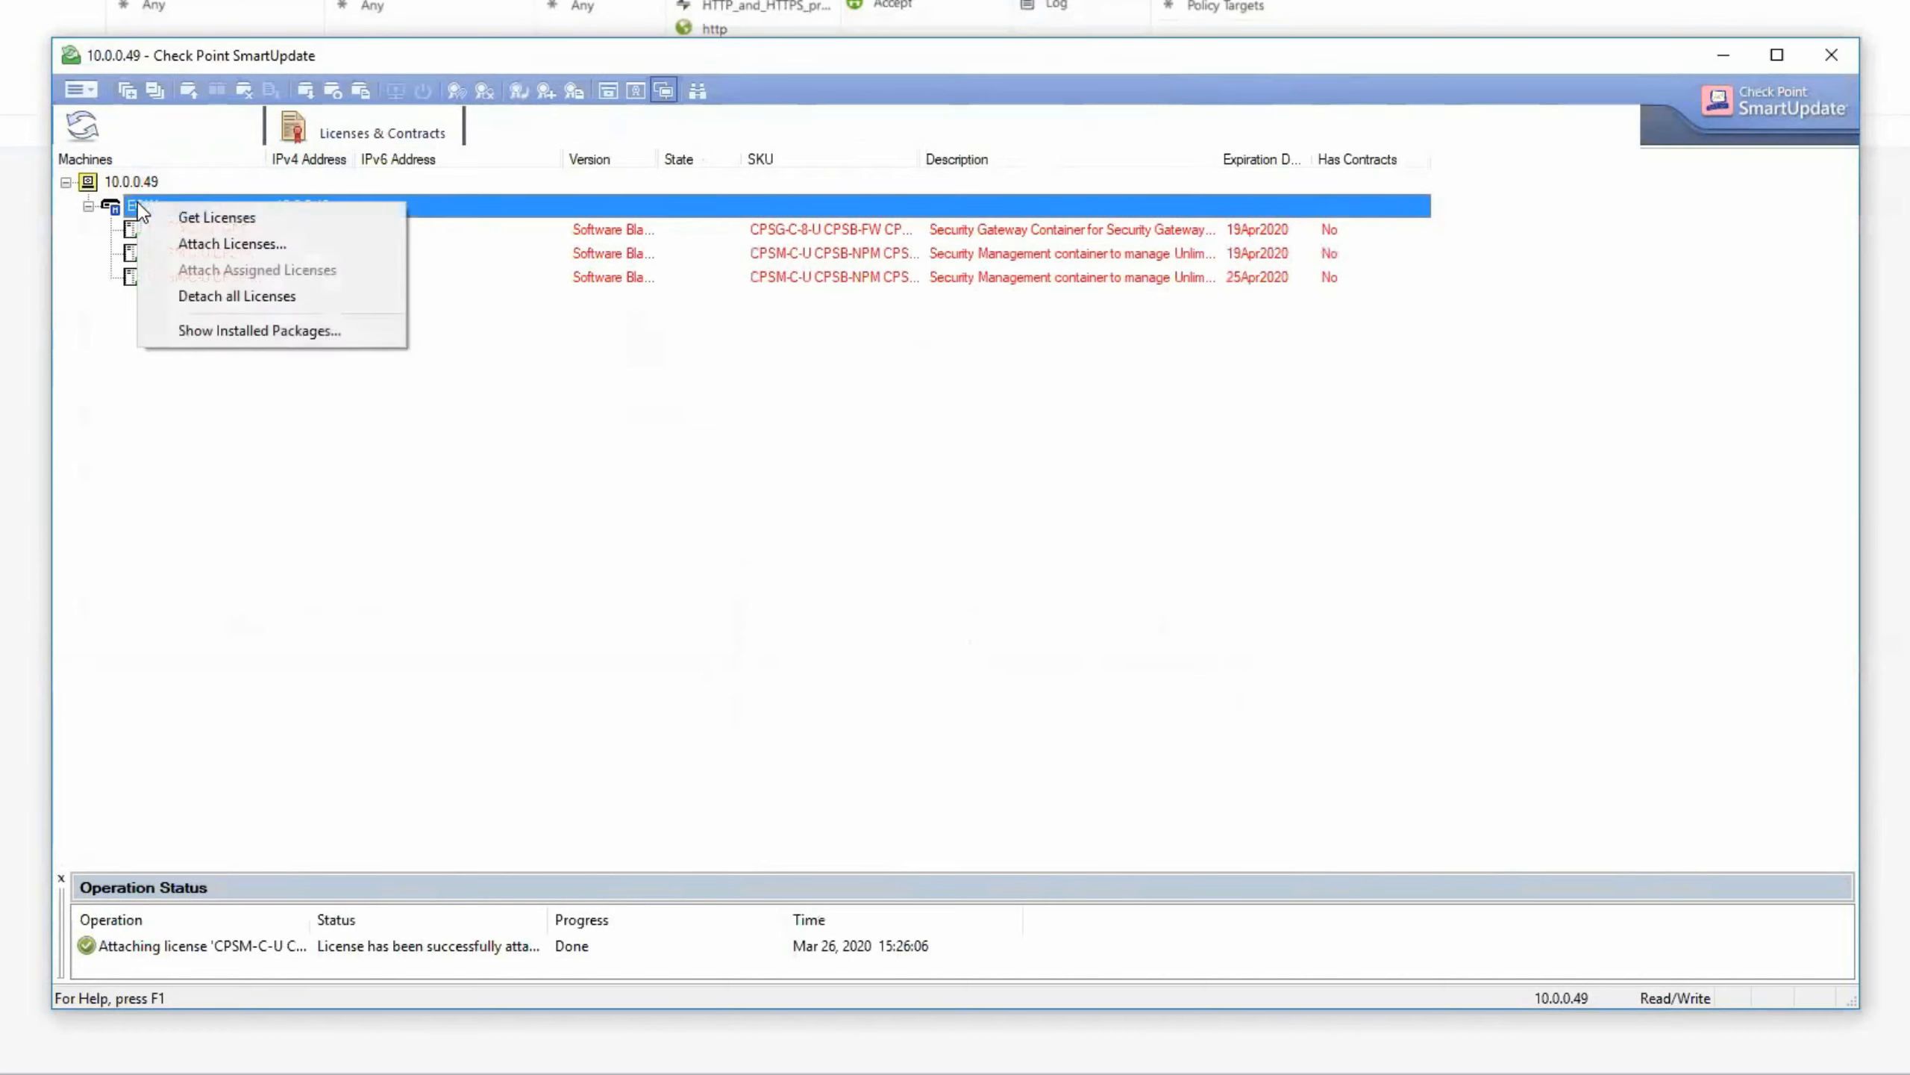
pyautogui.click(263, 245)
pyautogui.click(795, 448)
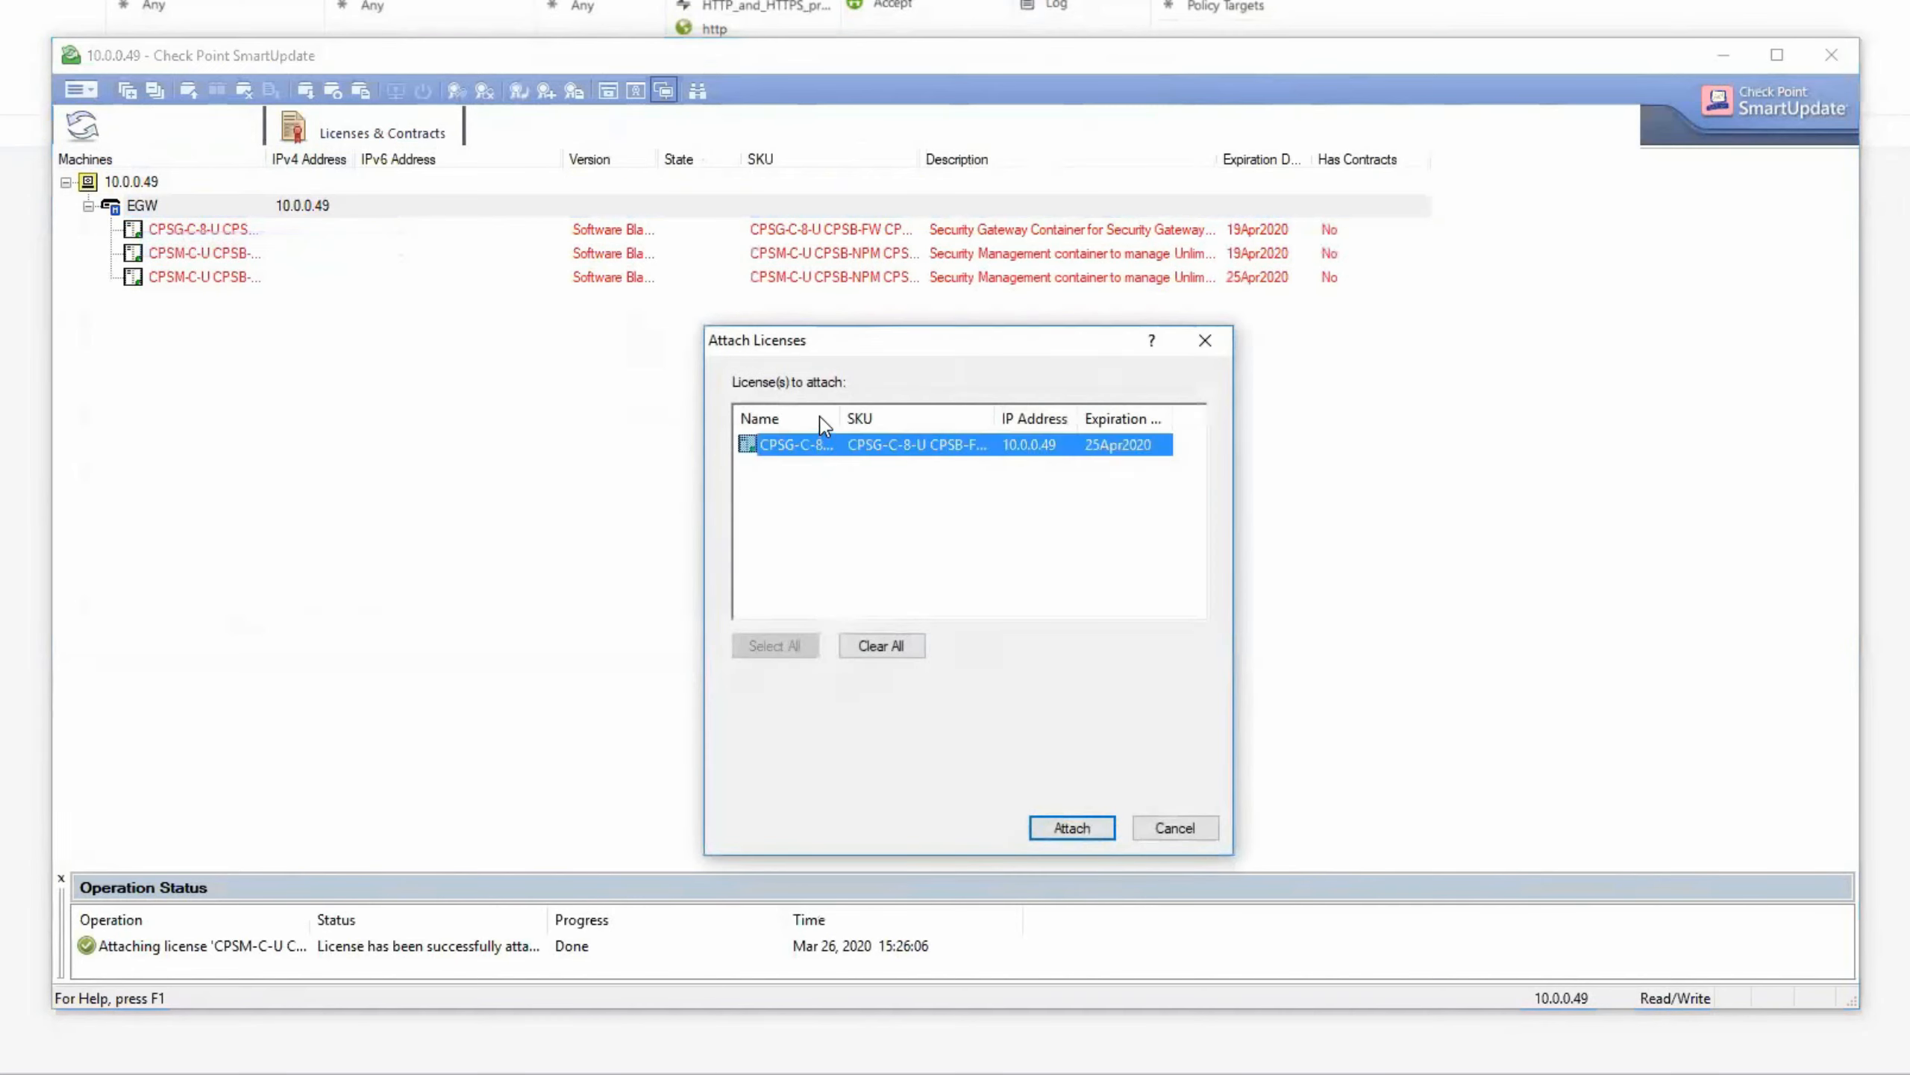
pyautogui.click(1071, 828)
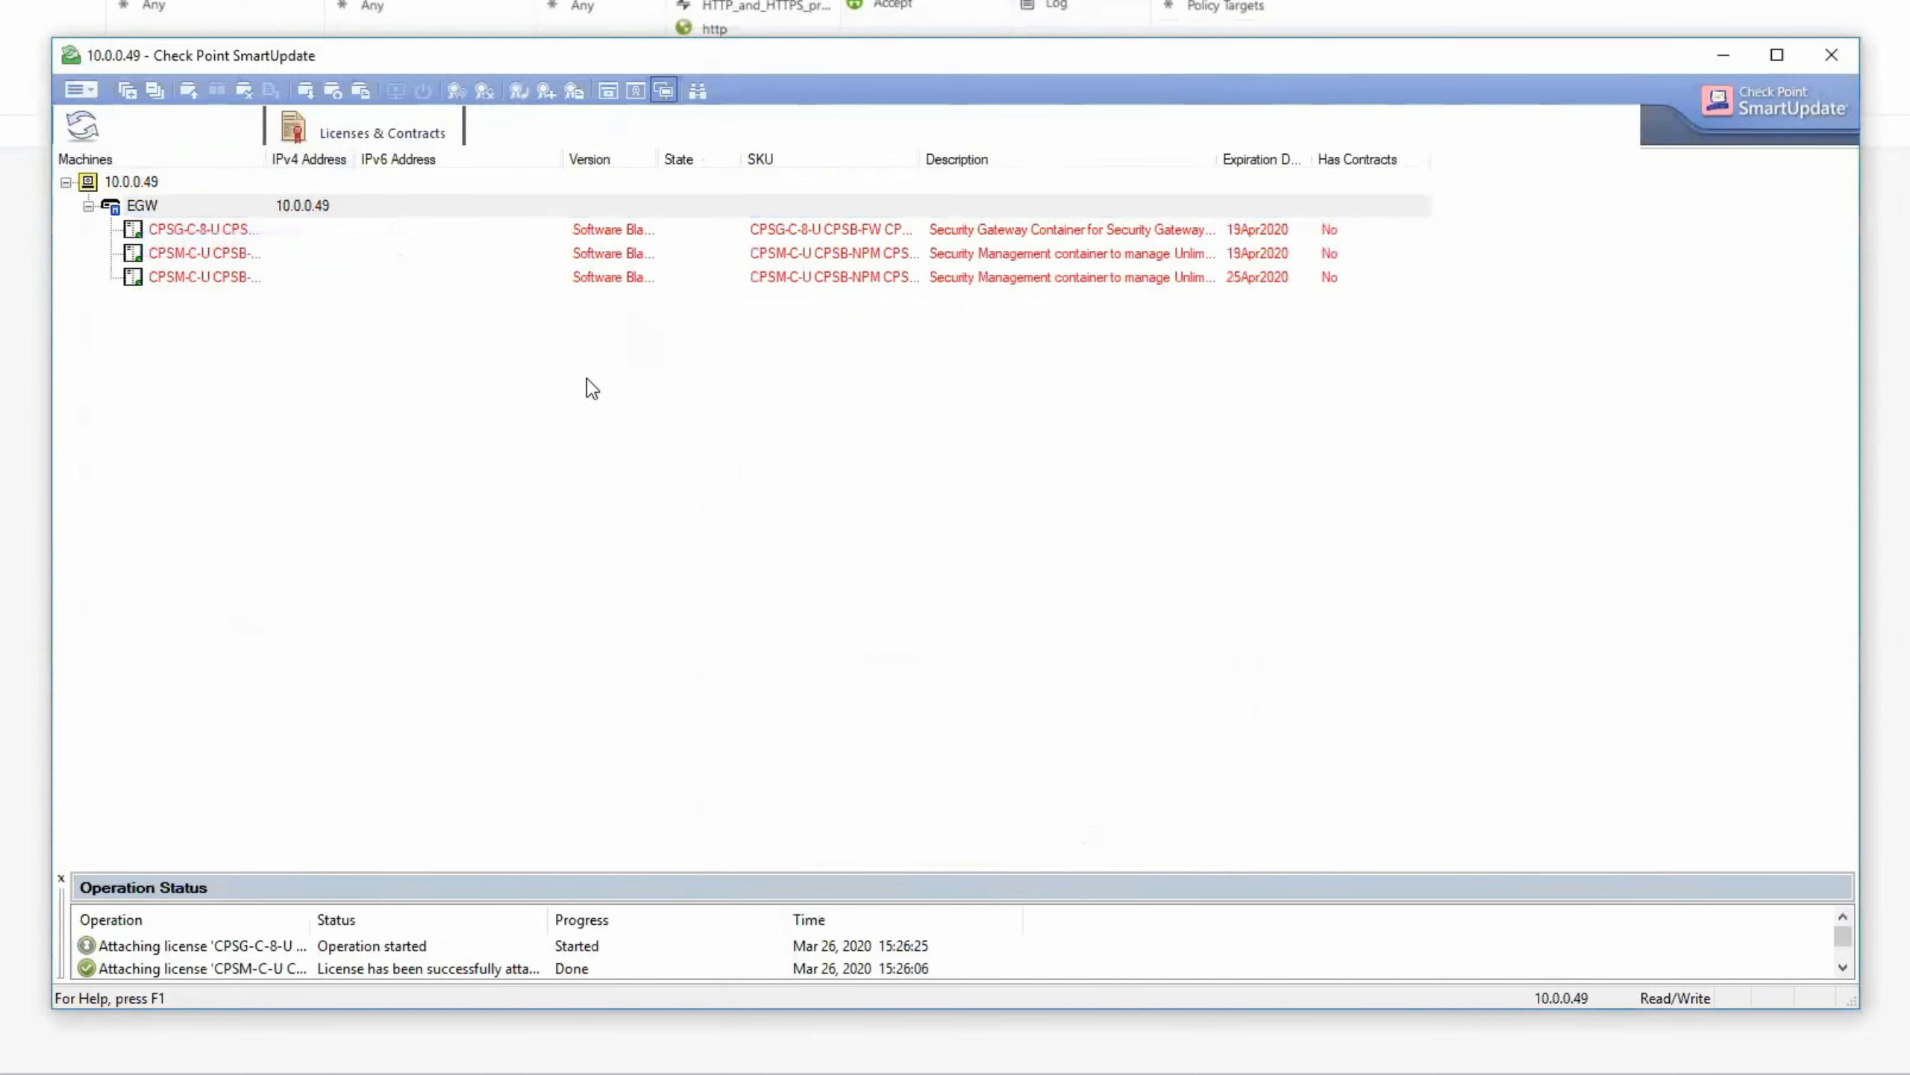